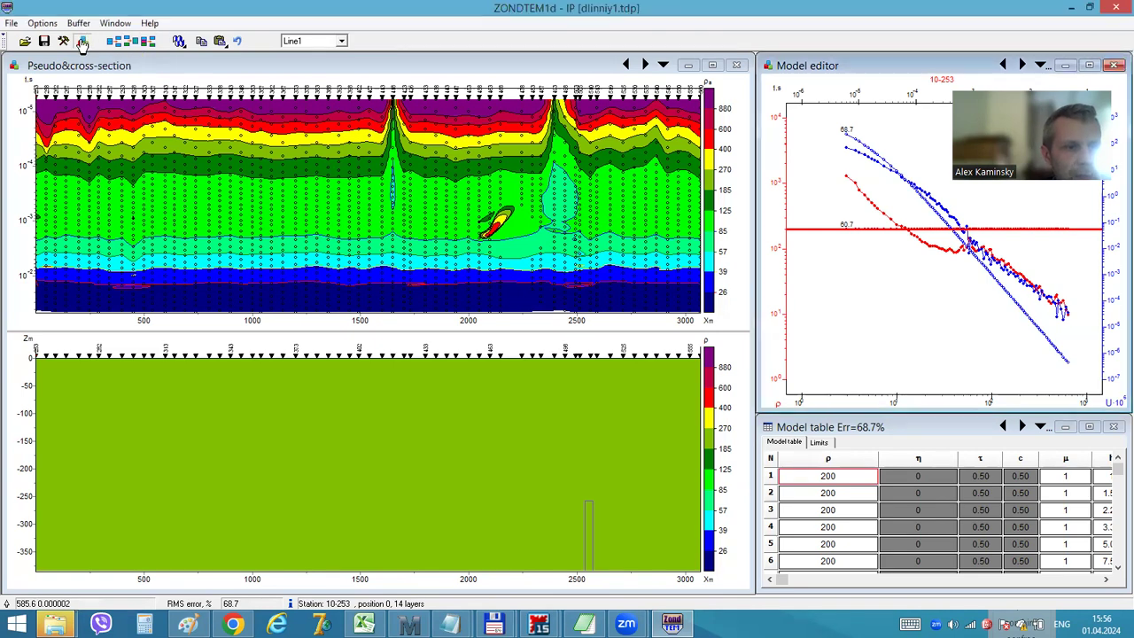
# Examine the station parameters and loop geometry for stations picked along the survey line
pyautogui.click(83, 43)
pyautogui.click(619, 315)
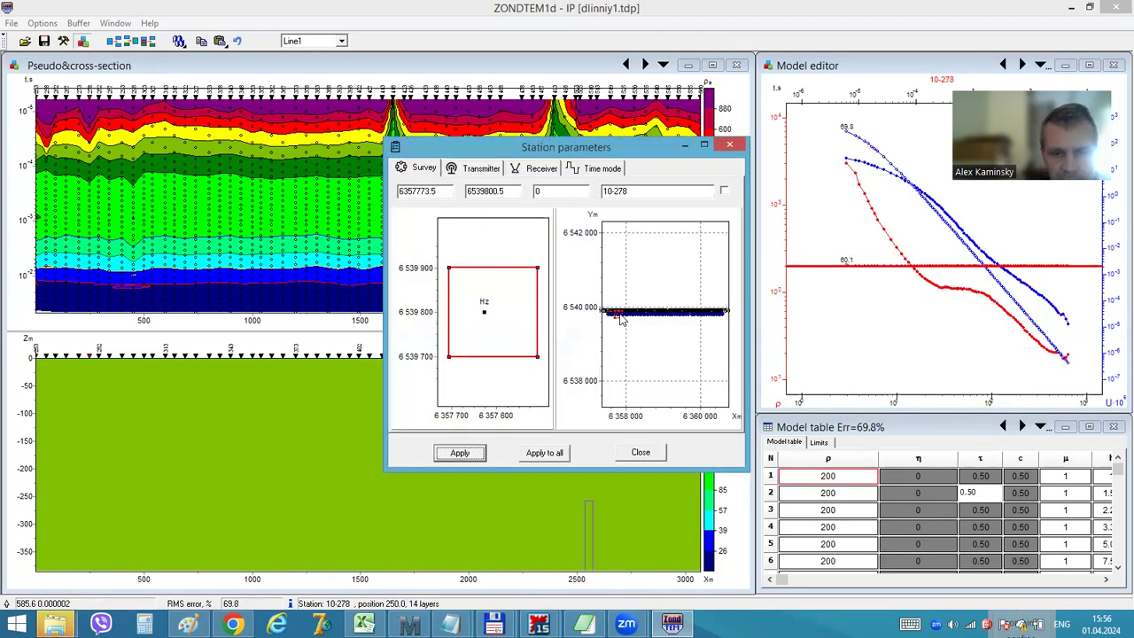
pyautogui.click(631, 314)
pyautogui.click(641, 315)
pyautogui.click(618, 315)
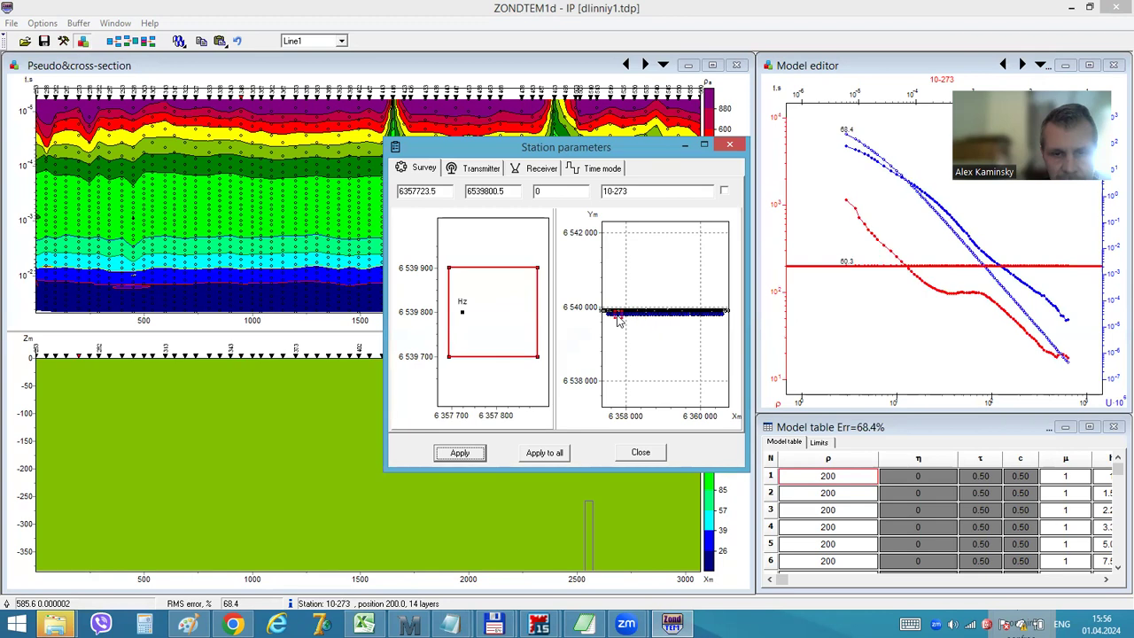
pyautogui.click(618, 317)
pyautogui.click(638, 316)
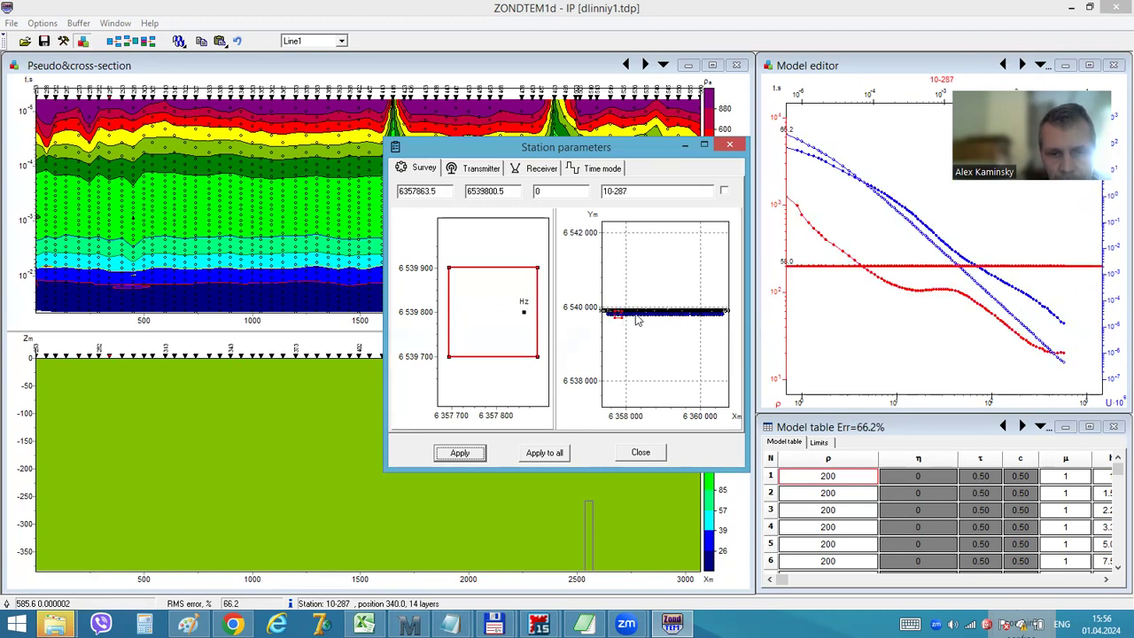
pyautogui.click(650, 317)
pyautogui.click(663, 317)
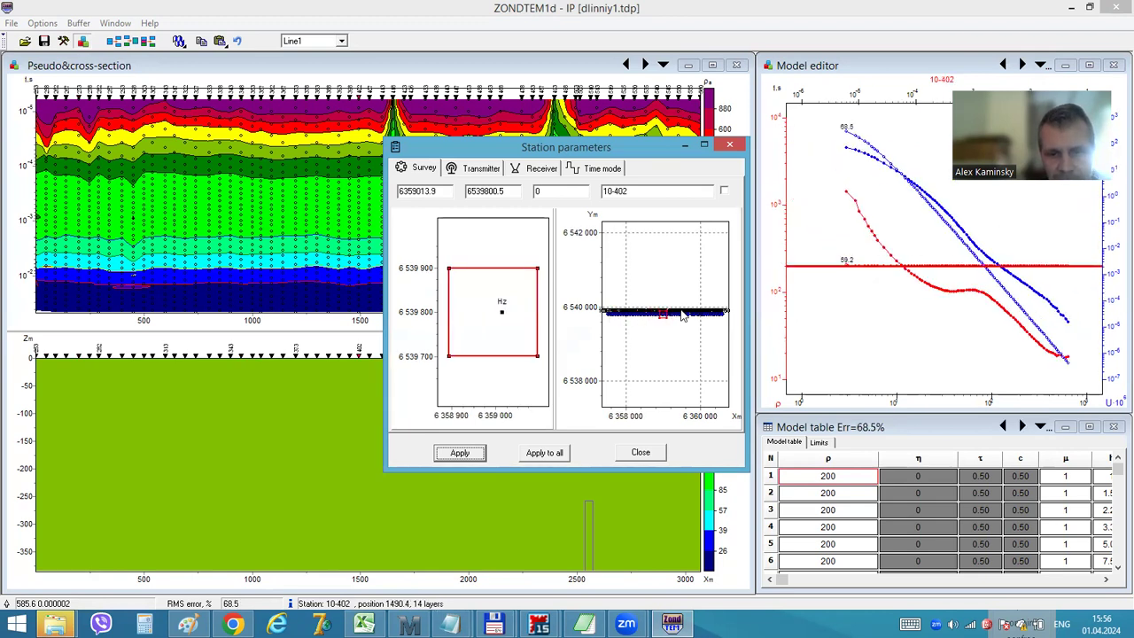
pyautogui.click(676, 317)
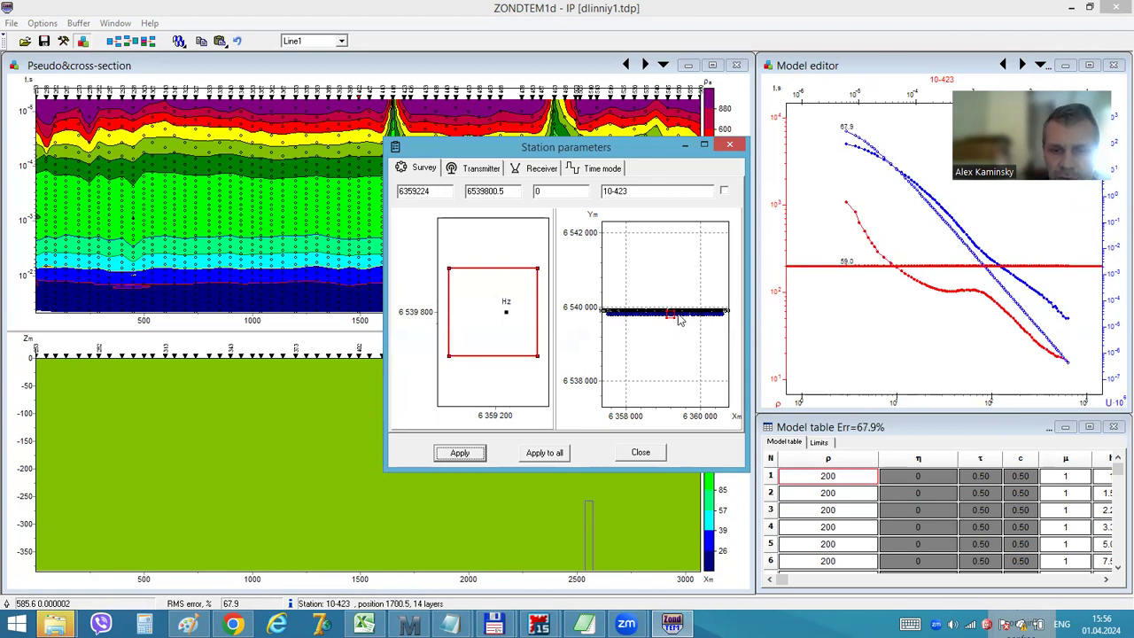
pyautogui.click(684, 318)
pyautogui.click(697, 318)
pyautogui.click(712, 317)
pyautogui.click(719, 316)
pyautogui.click(673, 317)
pyautogui.click(656, 317)
pyautogui.click(621, 317)
pyautogui.click(617, 317)
pyautogui.click(646, 317)
pyautogui.click(655, 317)
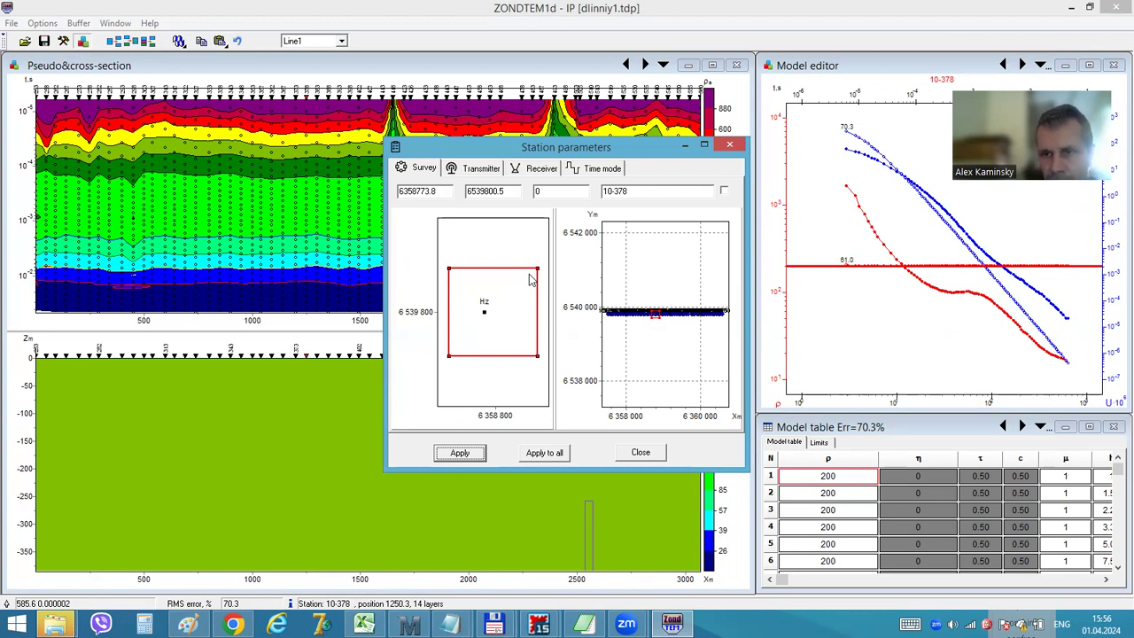
pyautogui.click(729, 145)
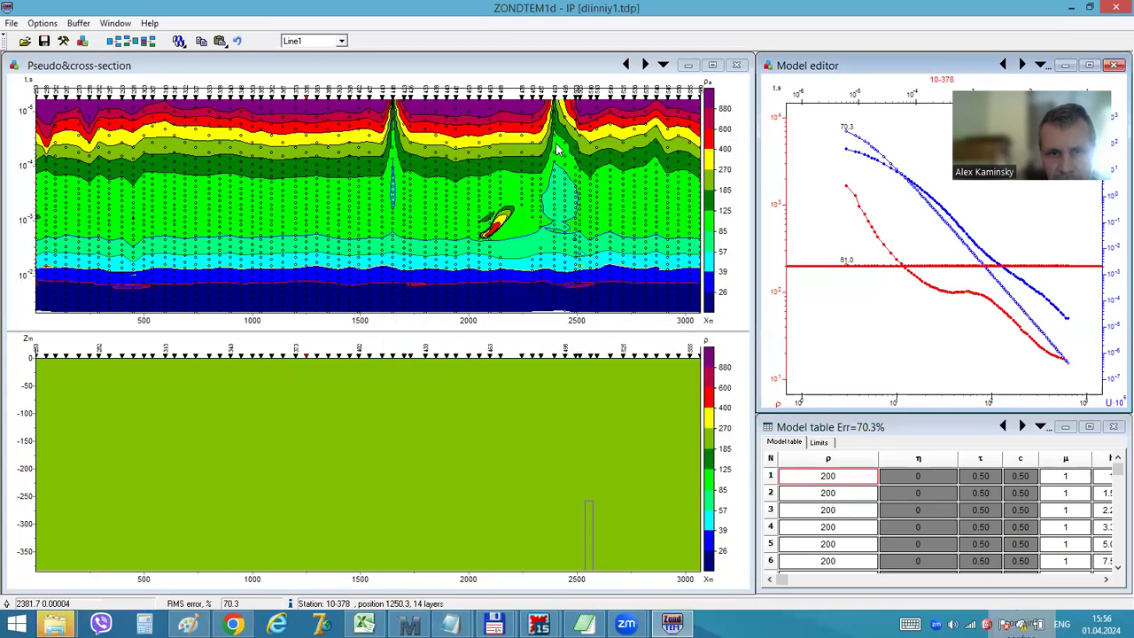
# Inspect the sounding curves of stations at the anomaly near 2400–2500 m and at the beginning of the pseudo-section
pyautogui.click(558, 151)
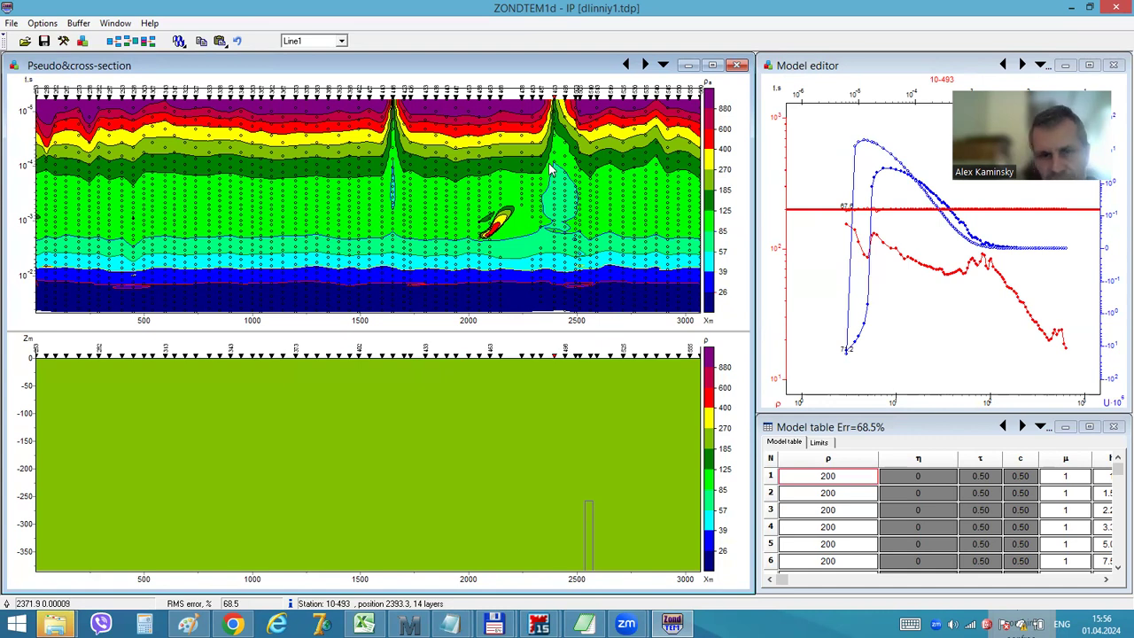
pyautogui.click(578, 191)
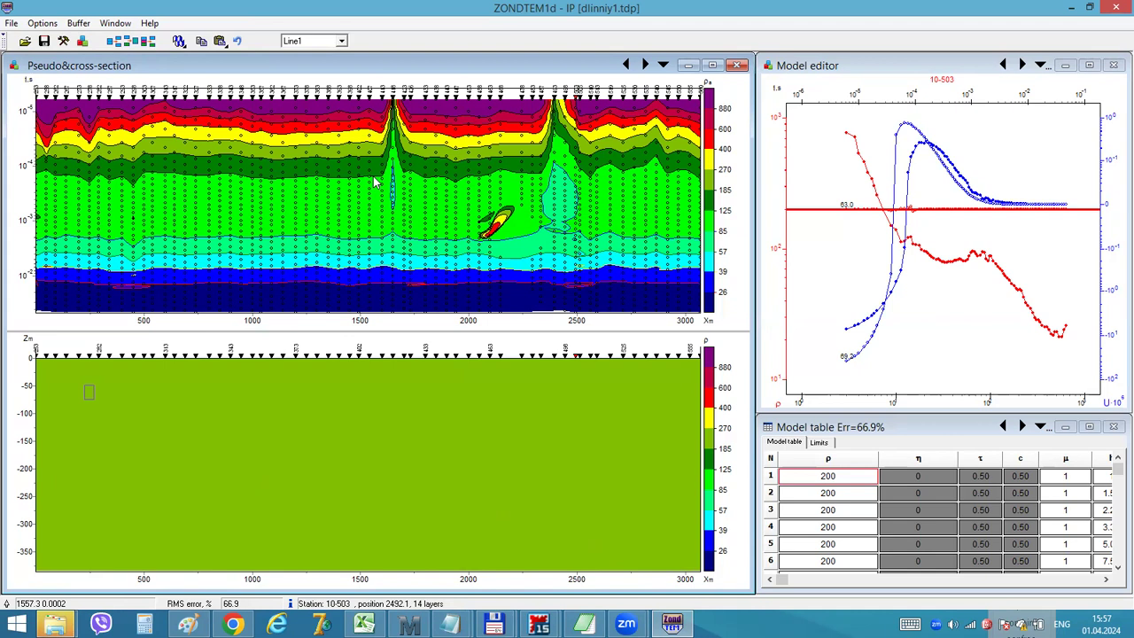
pyautogui.click(137, 159)
pyautogui.moveTo(333, 170); pyautogui.dragTo(130, 155)
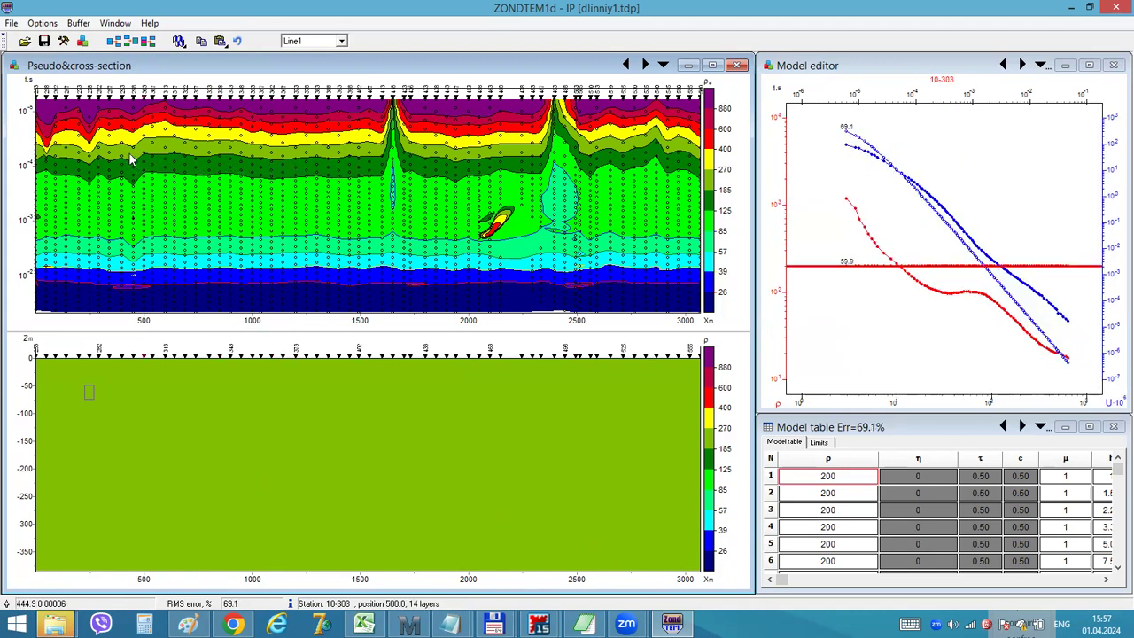
pyautogui.click(44, 153)
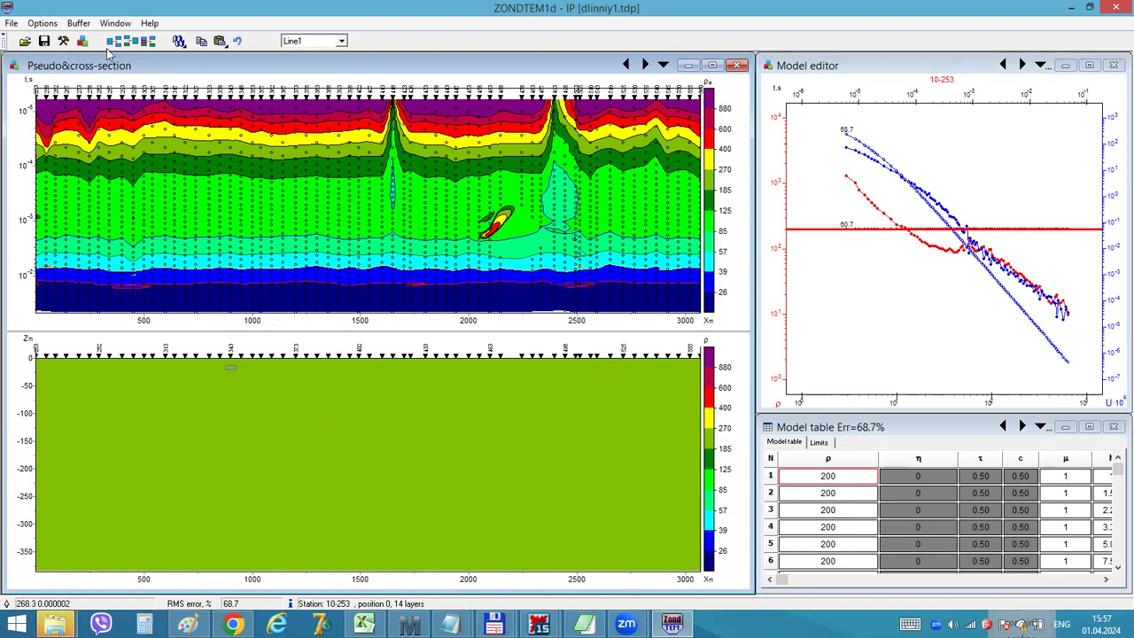
# Review the available profile inversion modes and compare the sounding curves of the first two stations
pyautogui.click(178, 42)
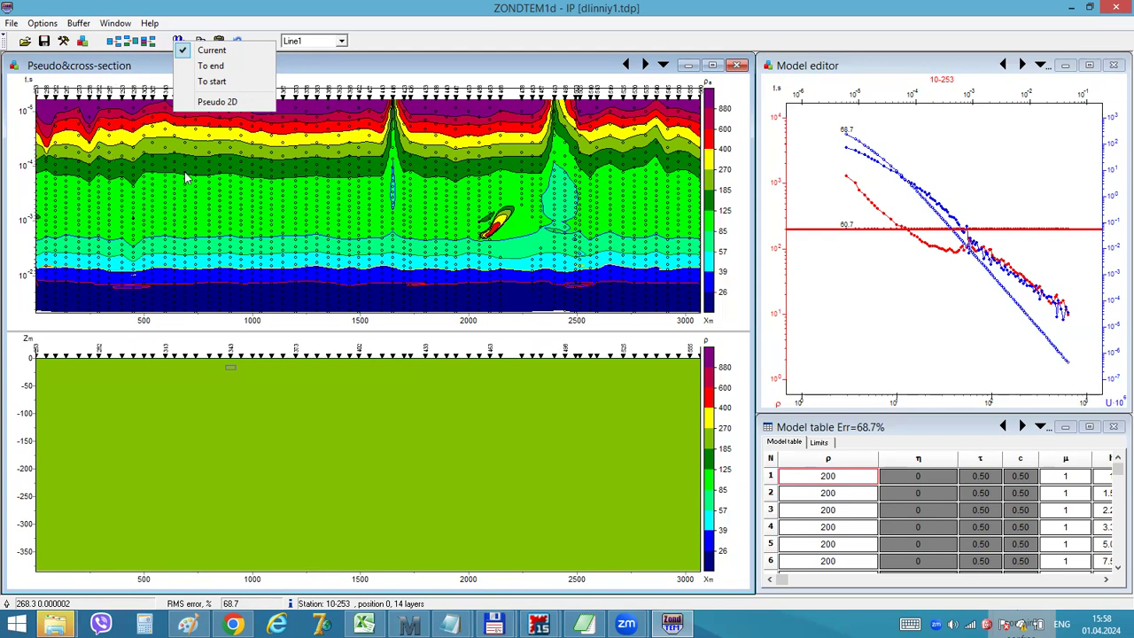
pyautogui.click(883, 246)
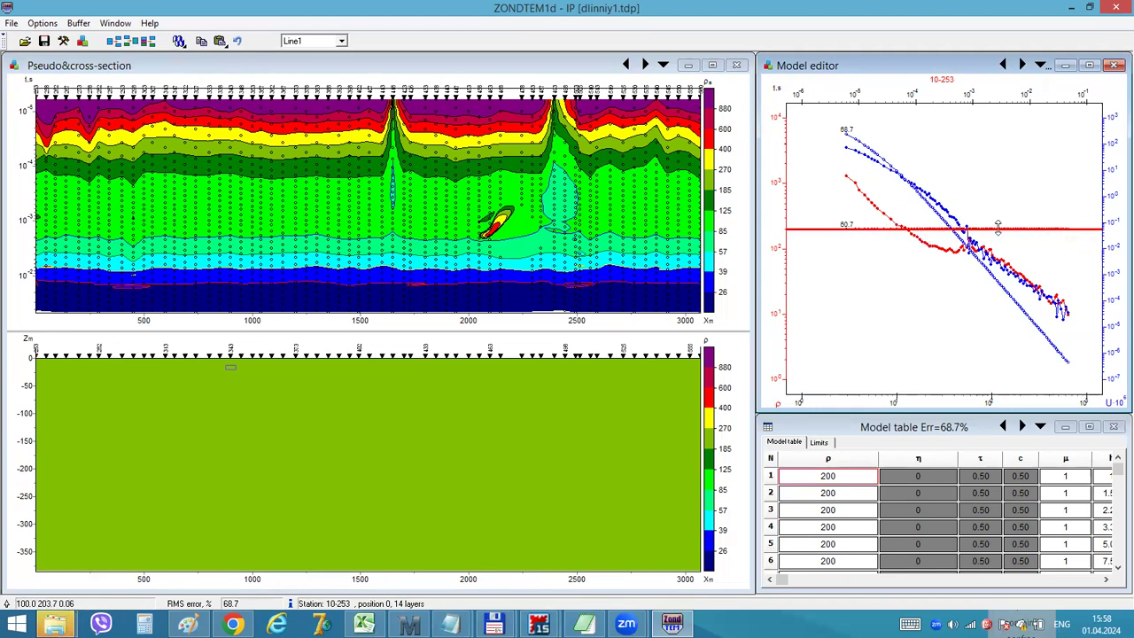
pyautogui.click(1021, 67)
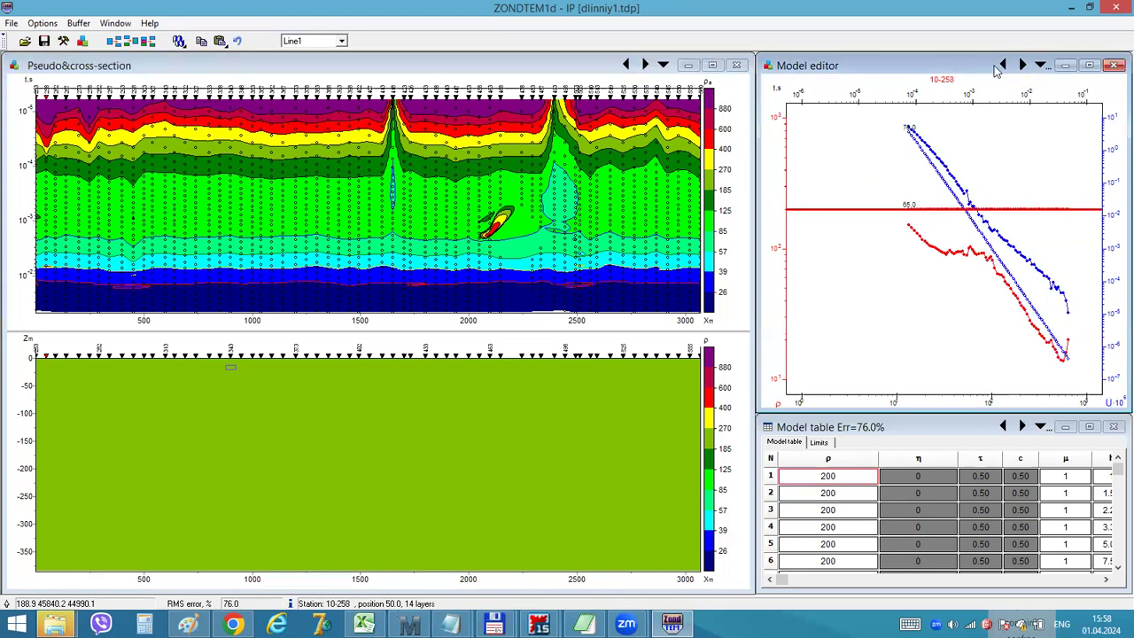
pyautogui.click(1002, 65)
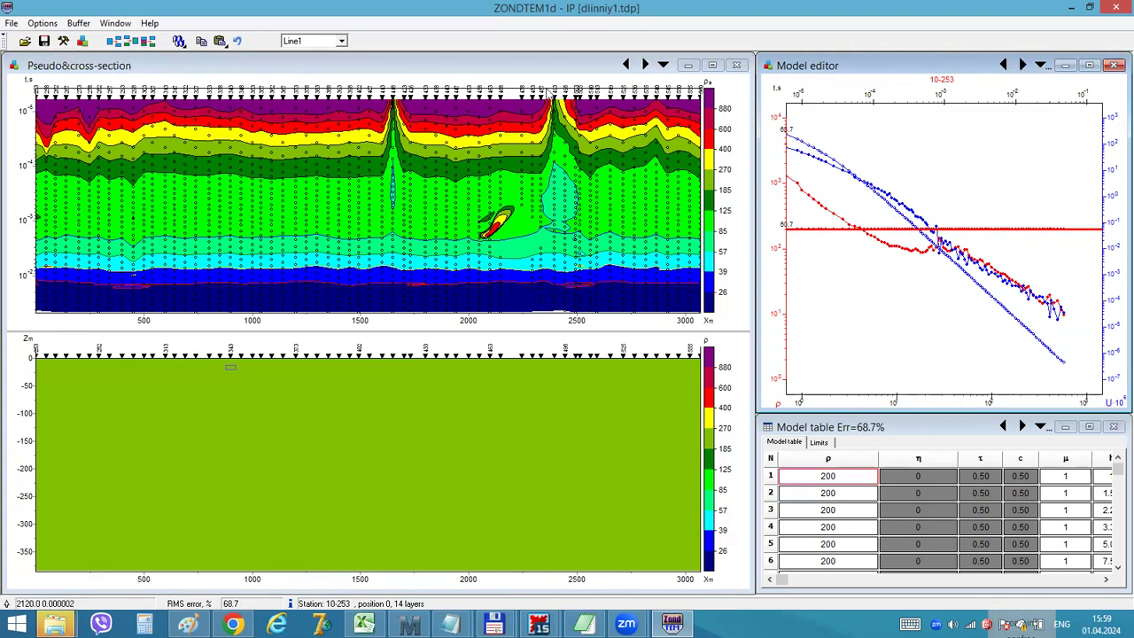
# Set the inversion's smoothing factor to 0.001 in the program setup
pyautogui.click(63, 41)
pyautogui.click(606, 213)
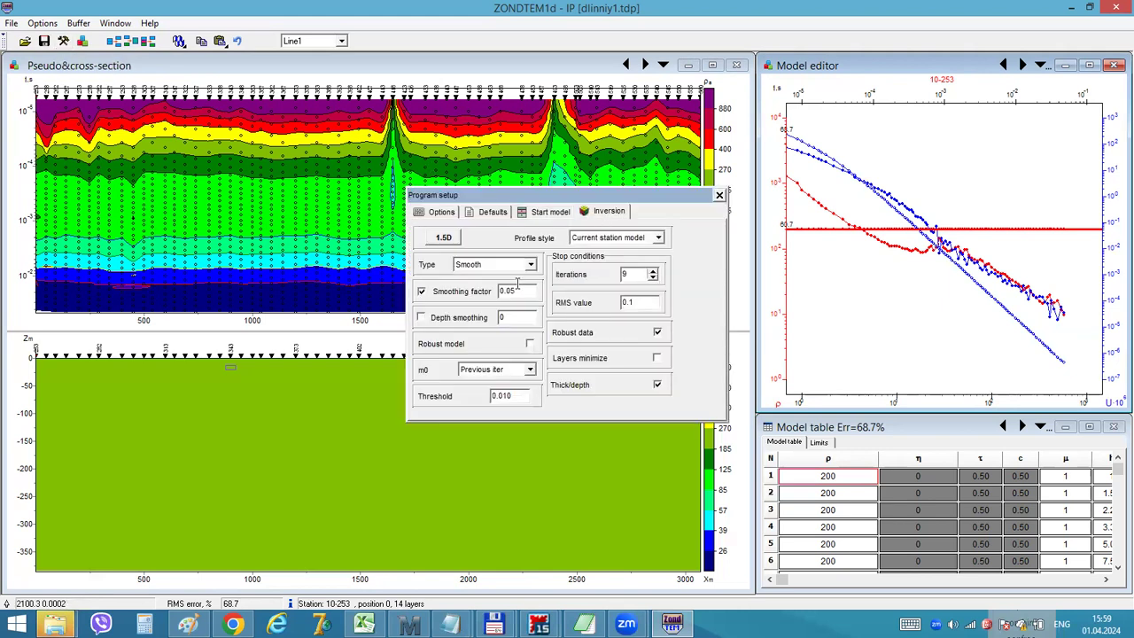
pyautogui.moveTo(510, 291); pyautogui.dragTo(525, 291)
pyautogui.write('01')
pyautogui.click(719, 195)
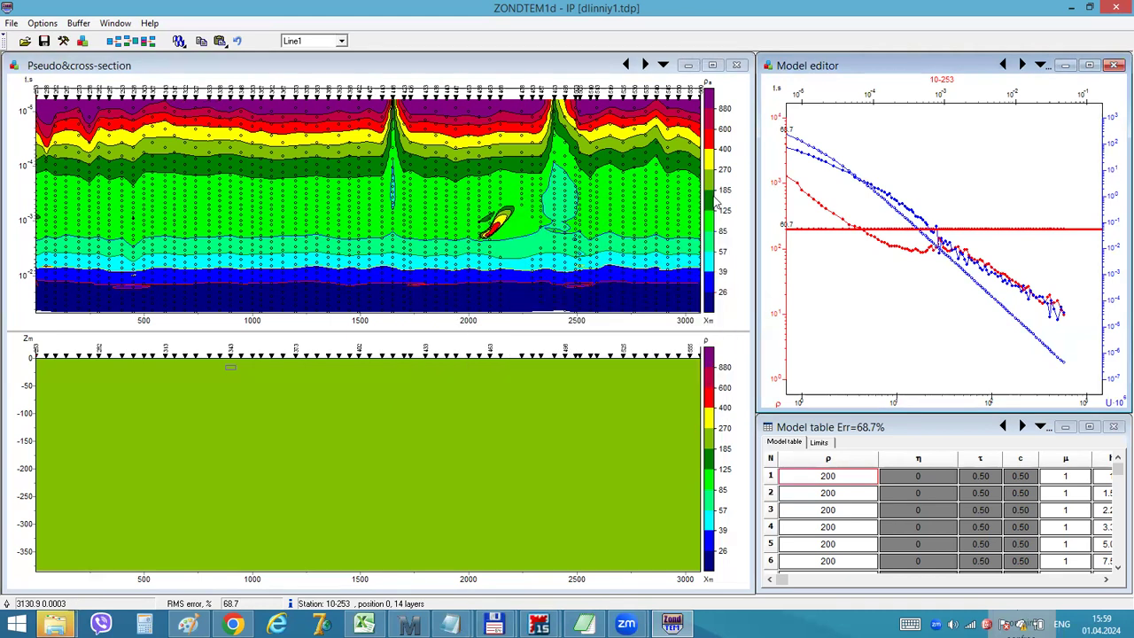
# Try the Layered section display for the model cross-section, and settle on Smooth section
pyautogui.click(179, 45)
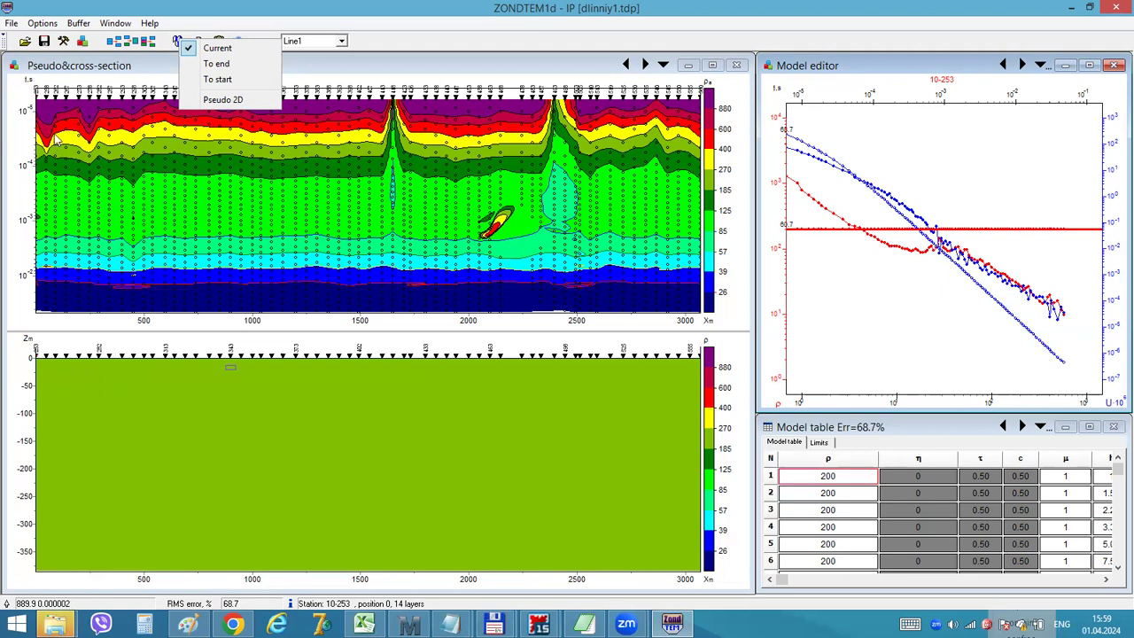
pyautogui.click(709, 393)
pyautogui.rightClick(709, 394)
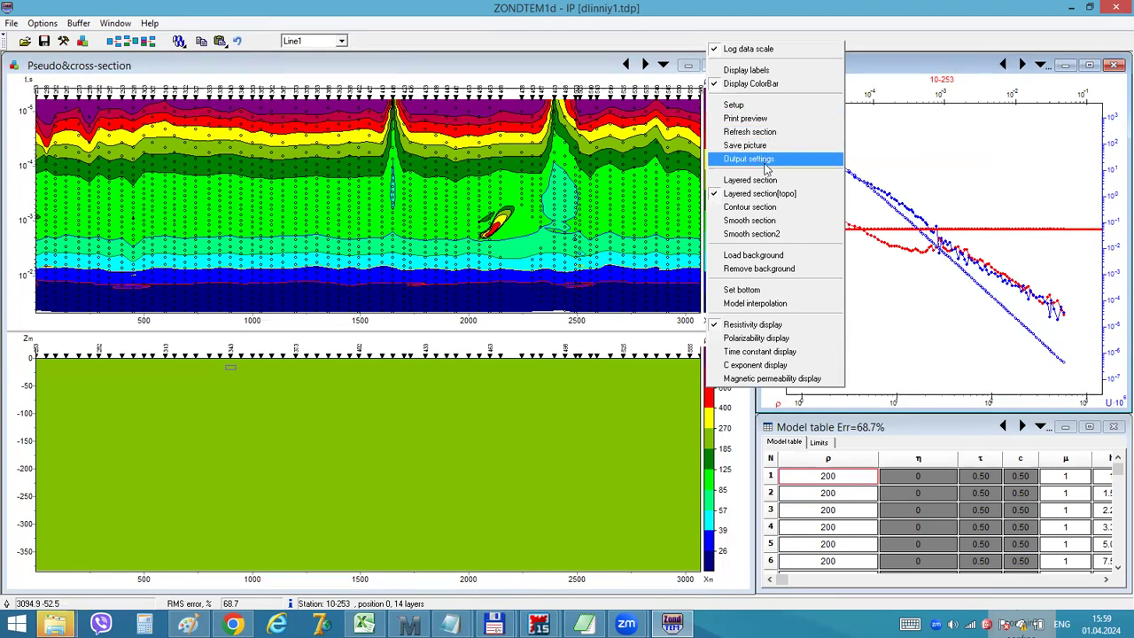
pyautogui.click(768, 183)
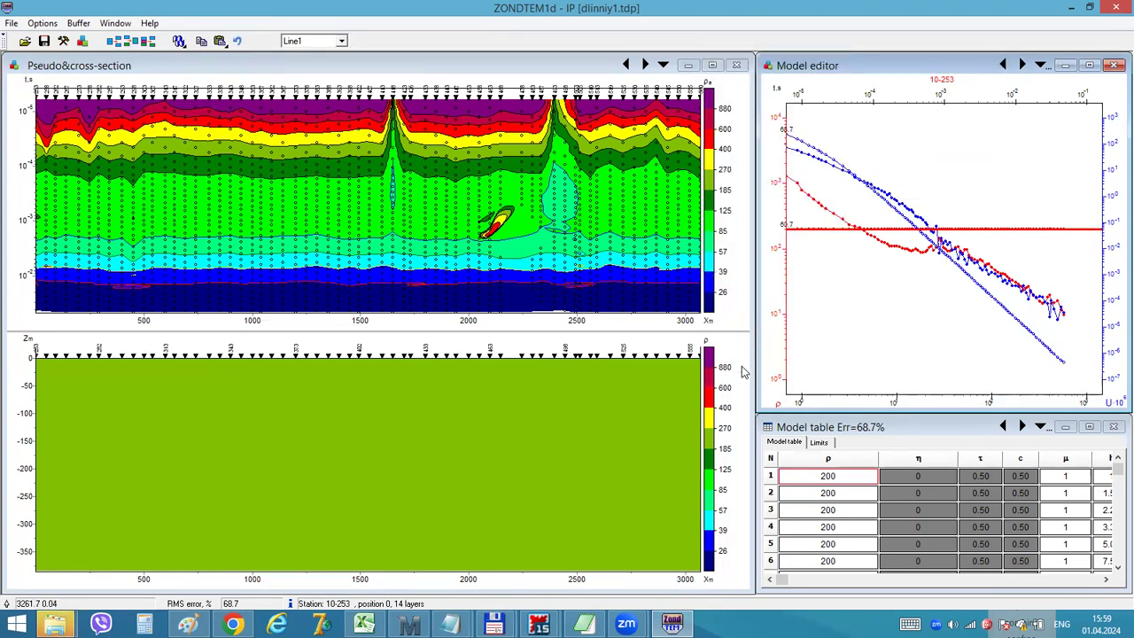
pyautogui.rightClick(732, 389)
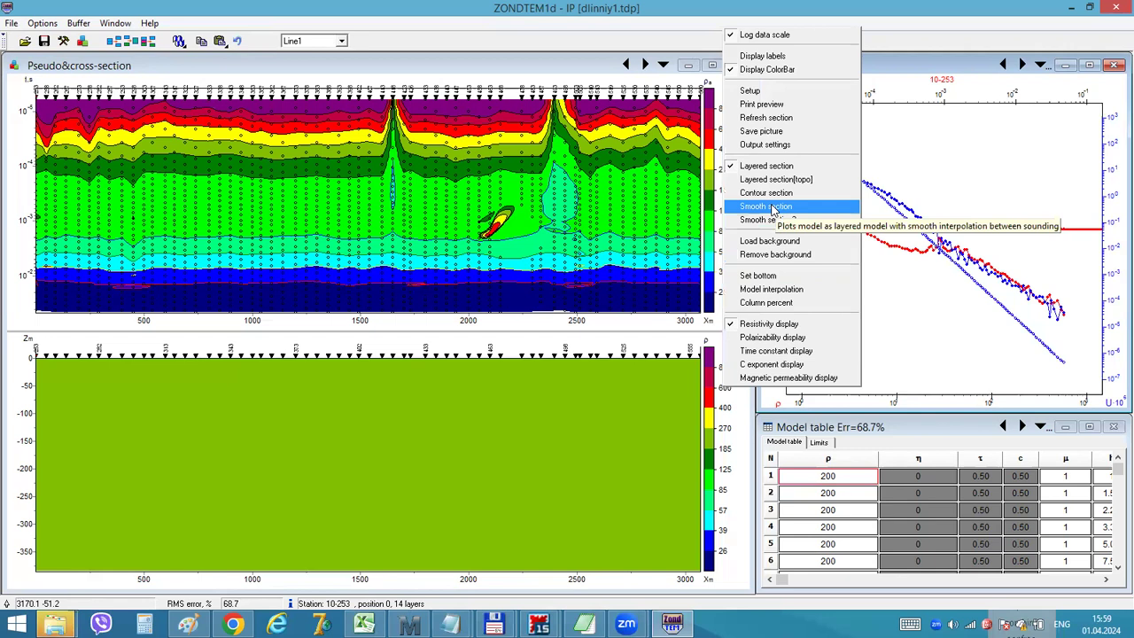
pyautogui.click(767, 205)
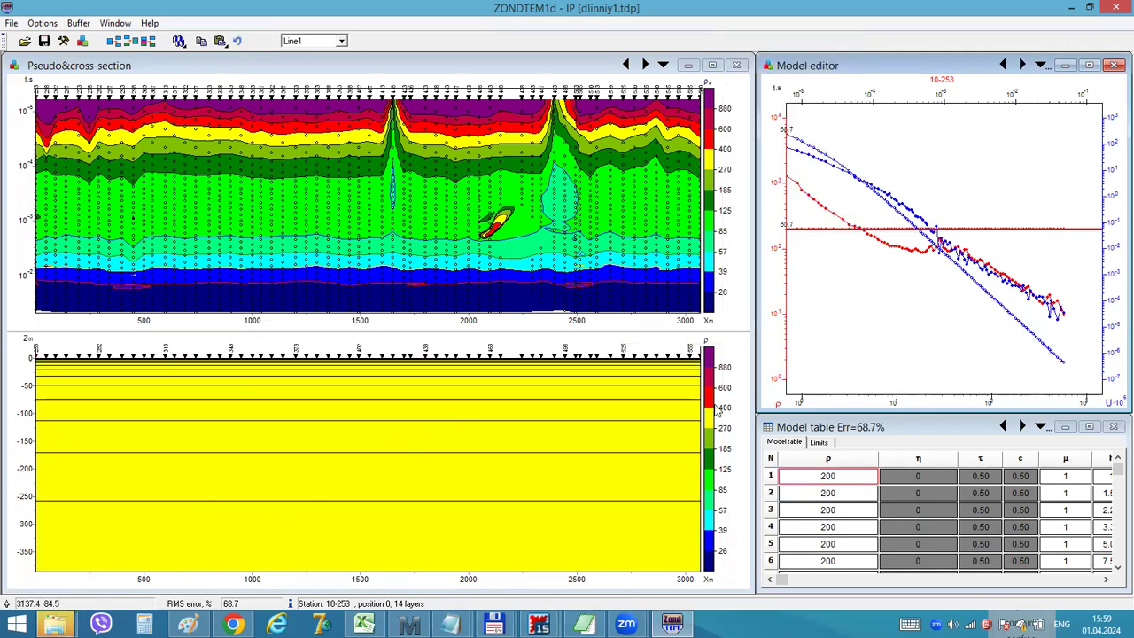
# Turn on the RMS colorbar plot above the model cross-section
pyautogui.click(42, 23)
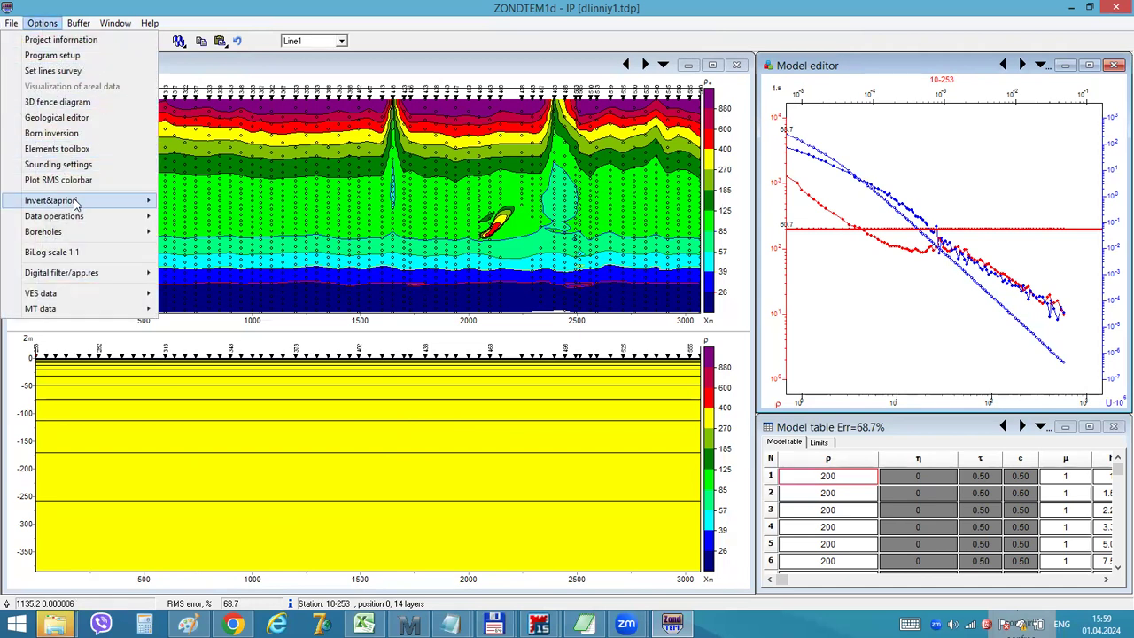
pyautogui.moveTo(75, 205)
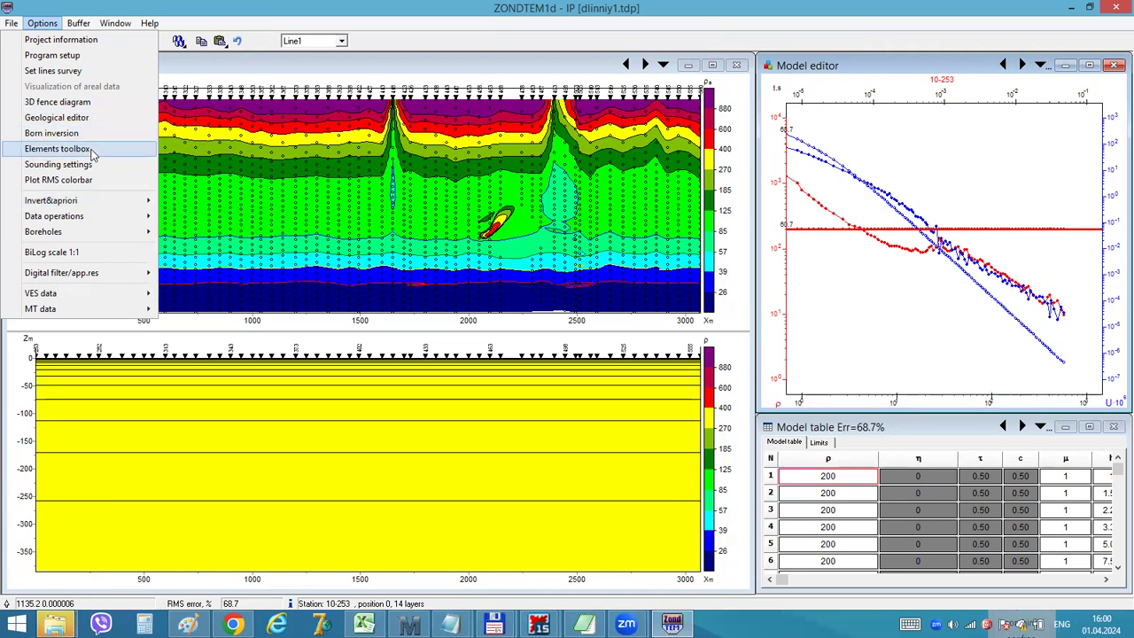
pyautogui.click(51, 182)
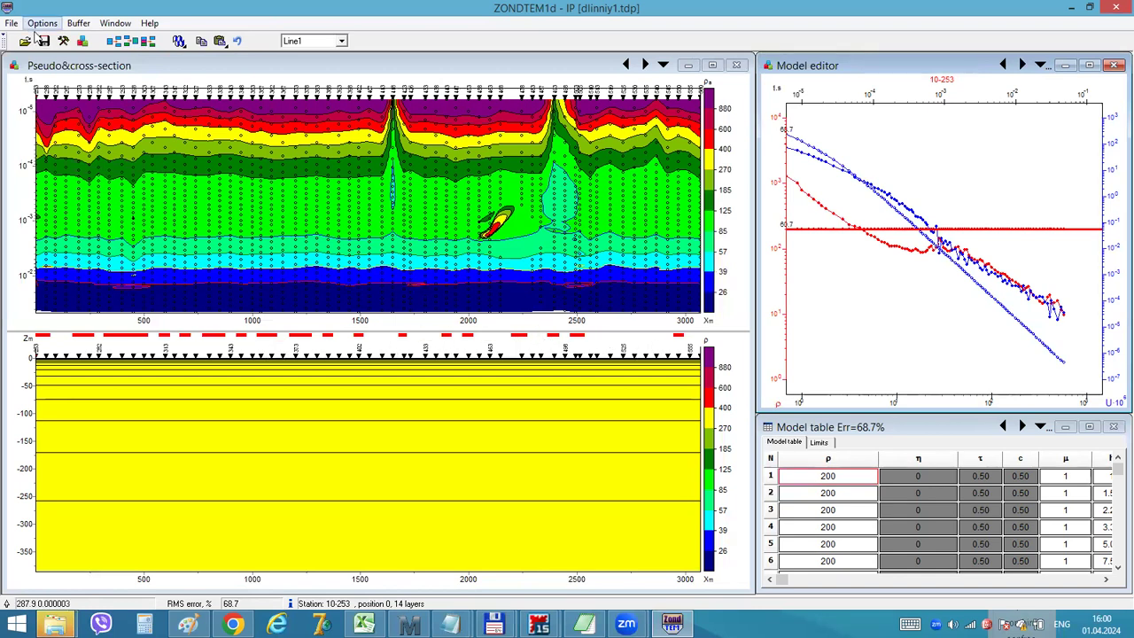
# Check the inversion settings and run a Pseudo 2D inversion of the profile
pyautogui.click(64, 44)
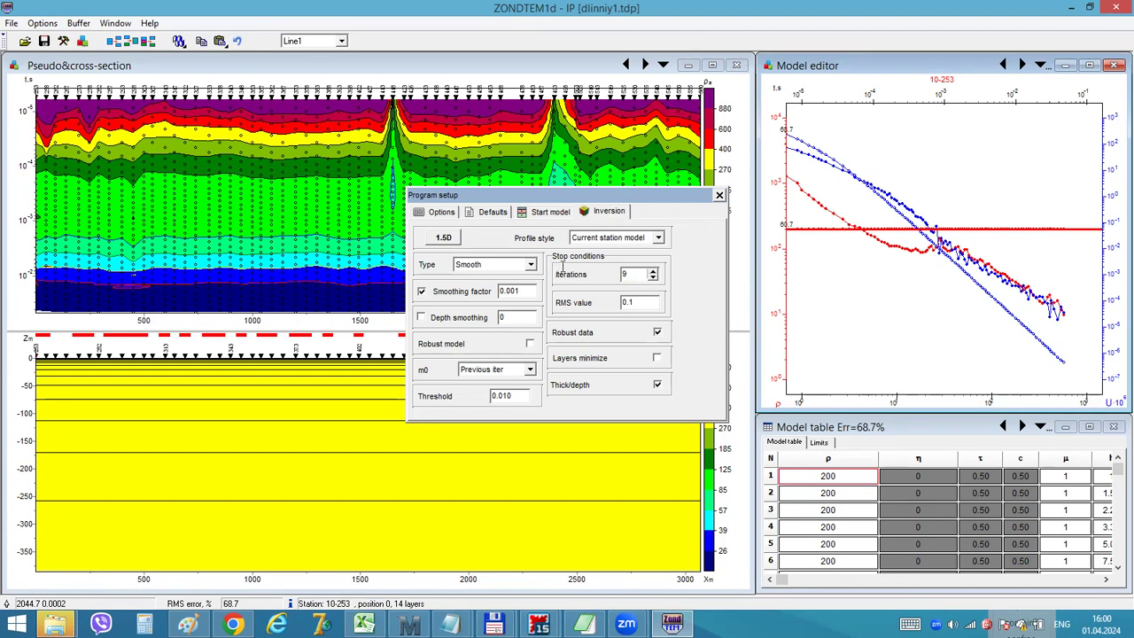
pyautogui.click(719, 195)
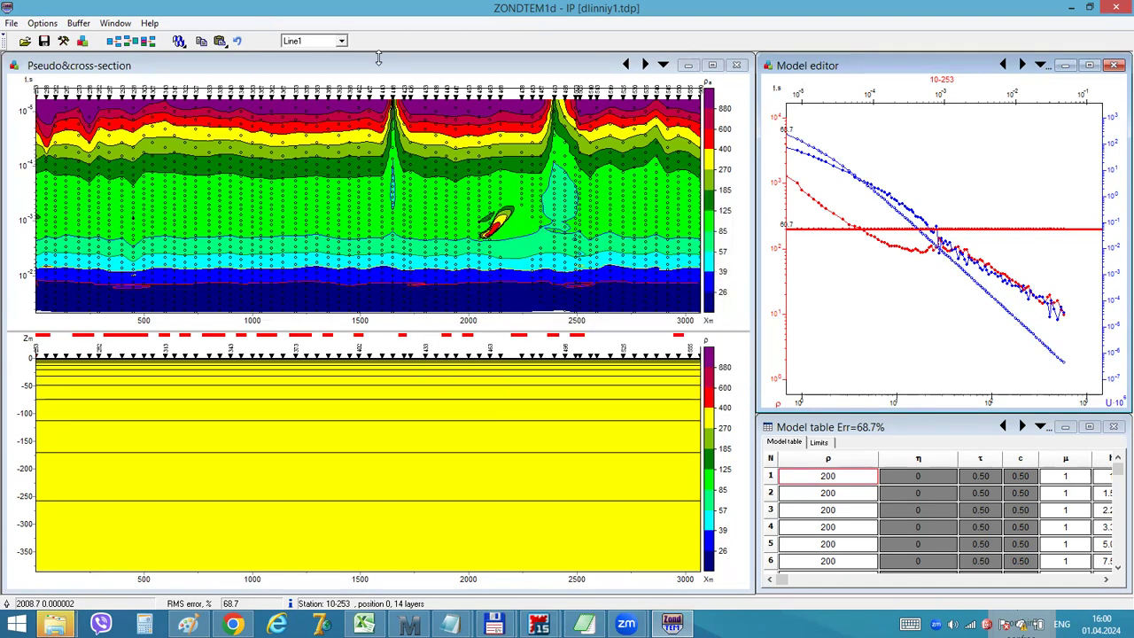
pyautogui.rightClick(179, 44)
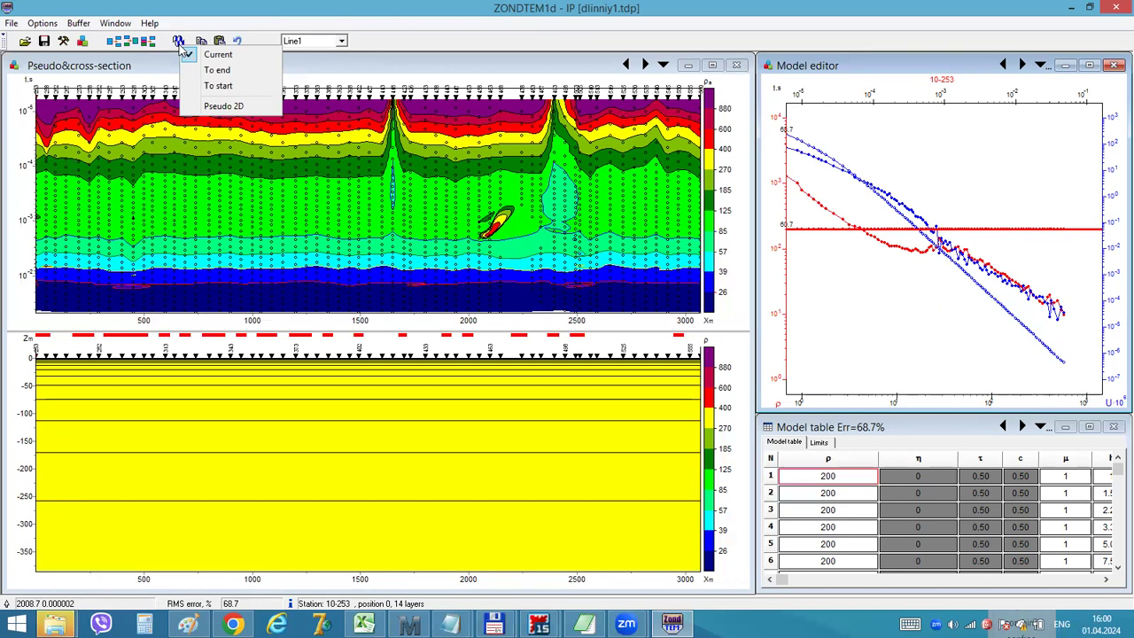
pyautogui.click(227, 106)
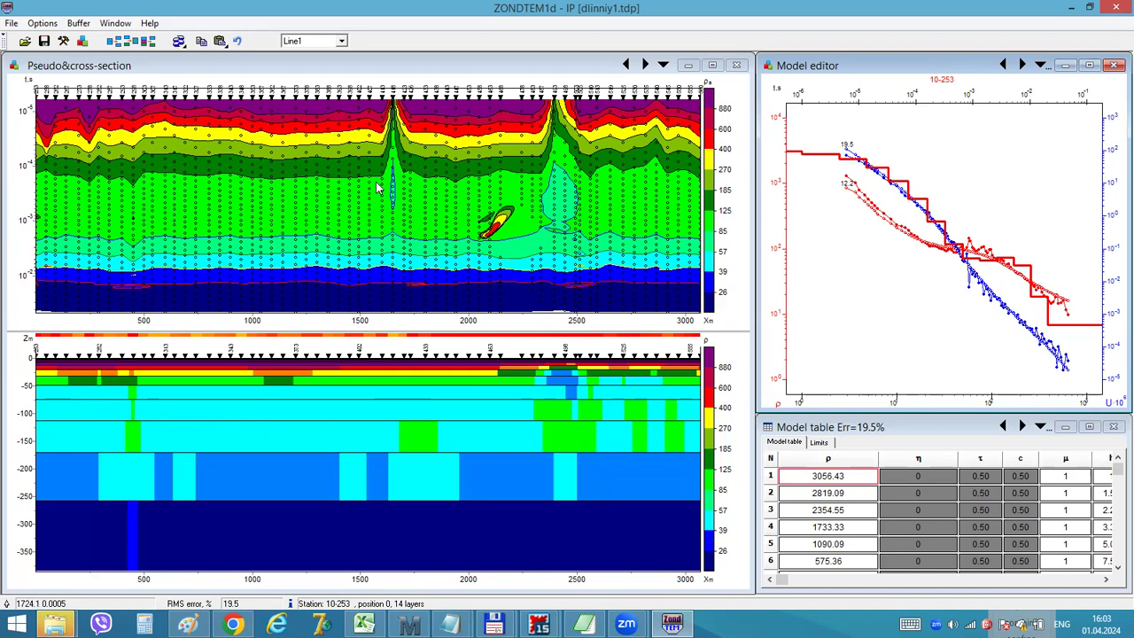
pyautogui.click(389, 108)
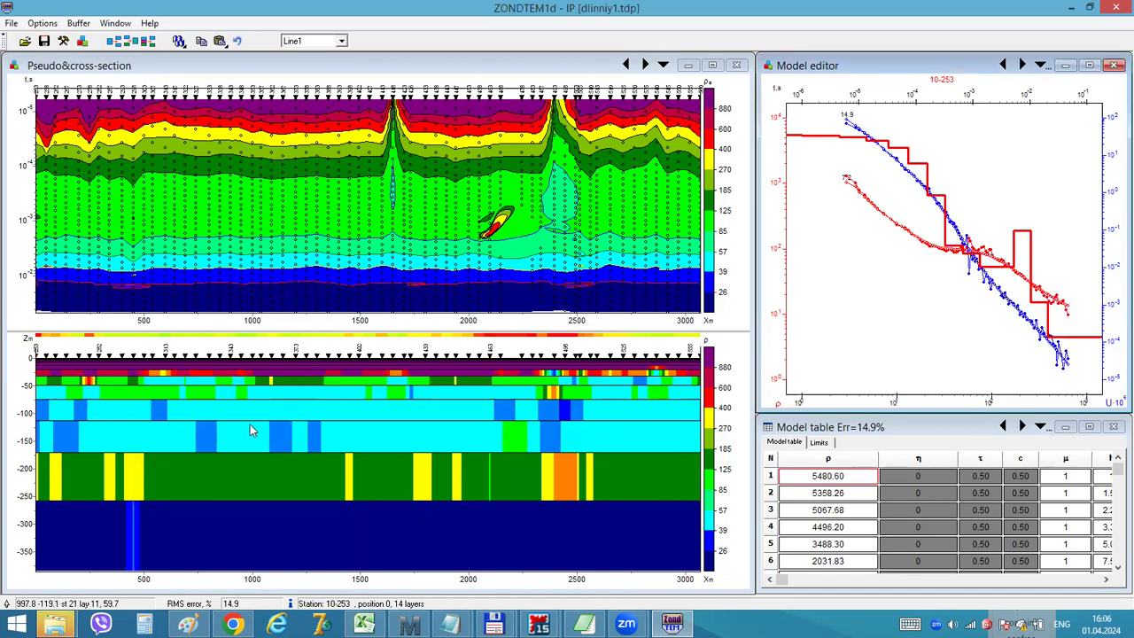
# Compare the observed and calculated curves station by station along the profile, returning to station 10-258
pyautogui.click(1022, 66)
pyautogui.click(1022, 65)
pyautogui.click(1022, 66)
pyautogui.click(1022, 66)
pyautogui.click(1022, 65)
pyautogui.click(1004, 65)
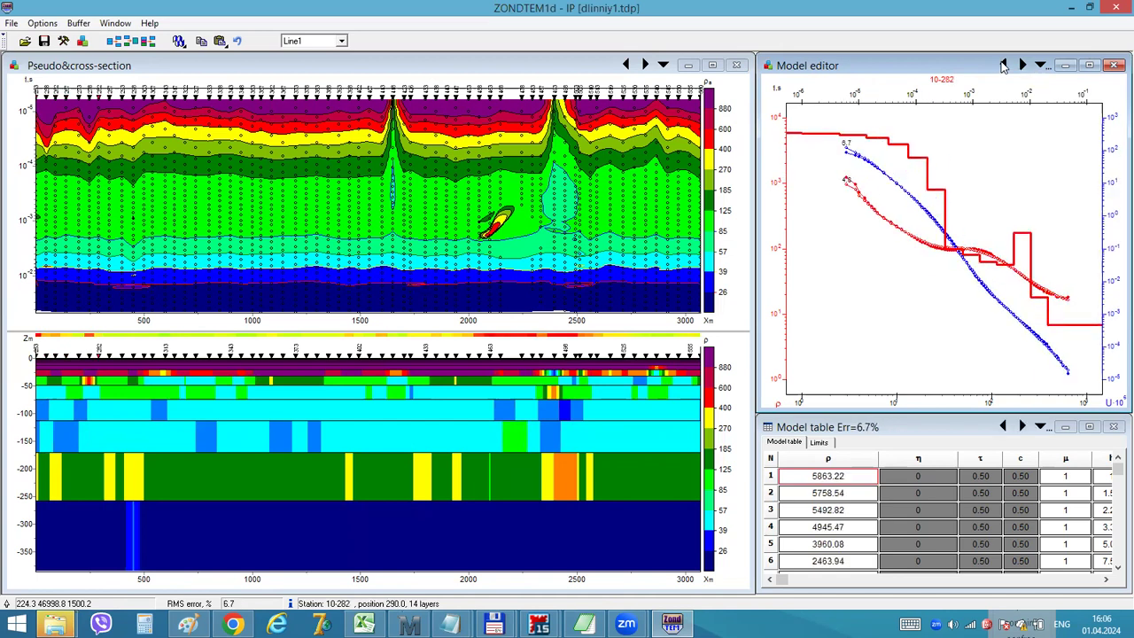
pyautogui.click(1004, 65)
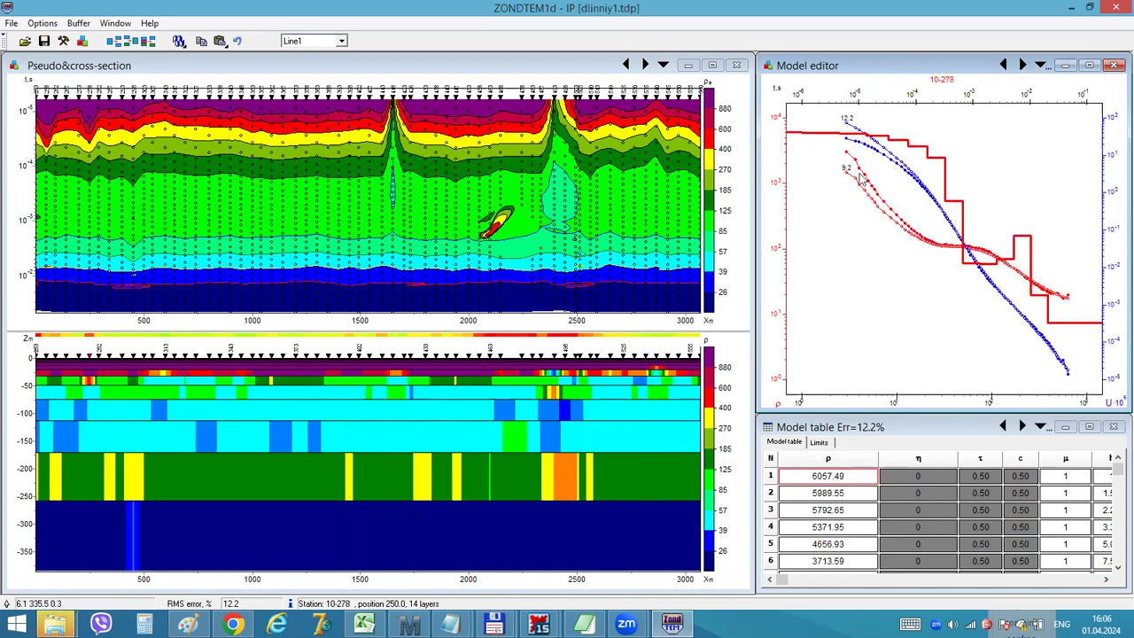
pyautogui.click(1023, 69)
pyautogui.click(1023, 69)
pyautogui.click(1024, 70)
pyautogui.click(1024, 69)
pyautogui.click(1023, 69)
pyautogui.click(1023, 70)
pyautogui.click(1023, 69)
pyautogui.click(1023, 69)
pyautogui.click(1023, 69)
pyautogui.click(1023, 70)
pyautogui.click(1024, 69)
pyautogui.click(1023, 69)
pyautogui.click(1023, 69)
pyautogui.click(1023, 69)
pyautogui.click(1023, 69)
pyautogui.click(1023, 69)
pyautogui.click(1023, 69)
pyautogui.click(1023, 69)
pyautogui.click(1023, 69)
pyautogui.click(1023, 70)
pyautogui.click(1024, 69)
pyautogui.click(1023, 69)
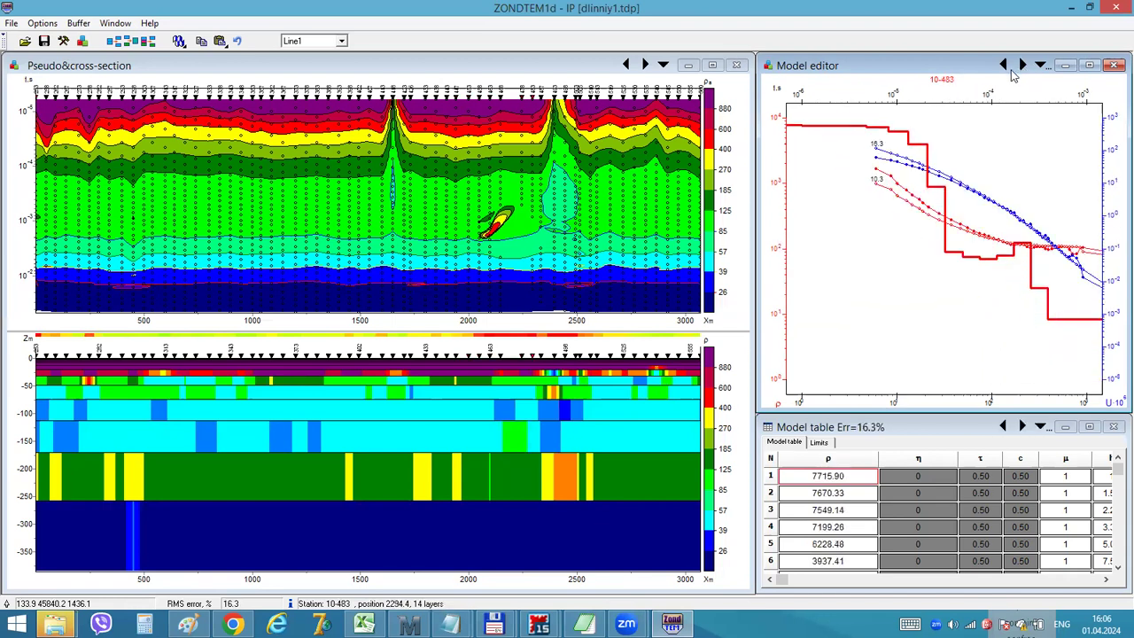
pyautogui.click(54, 162)
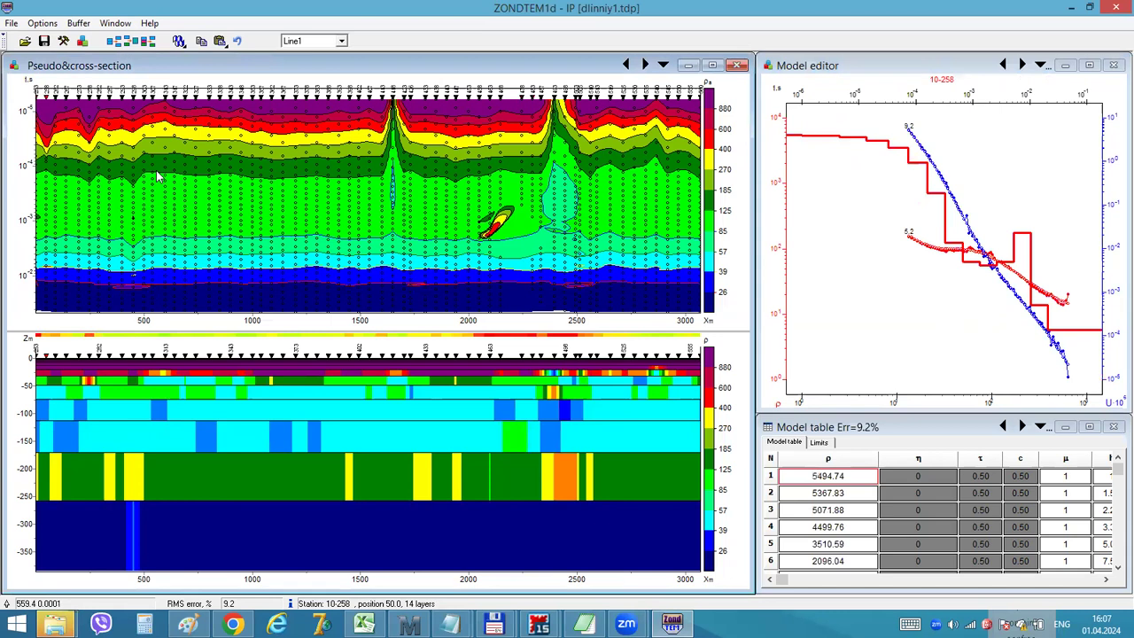
# Switch the model cross-section display to Smooth section2
pyautogui.rightClick(713, 388)
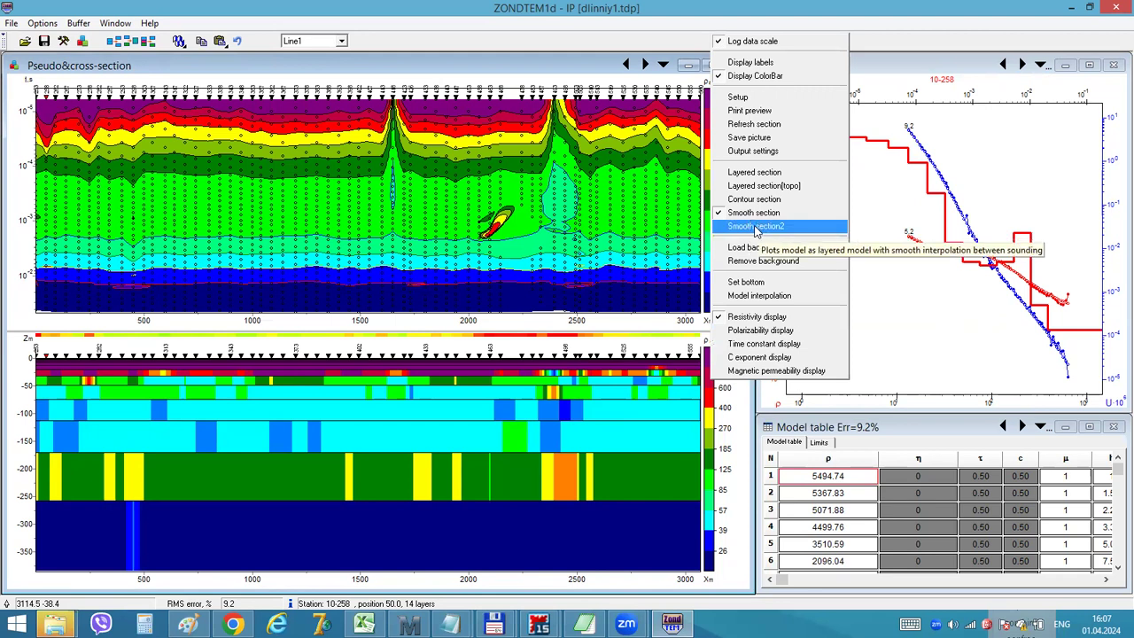
pyautogui.click(756, 229)
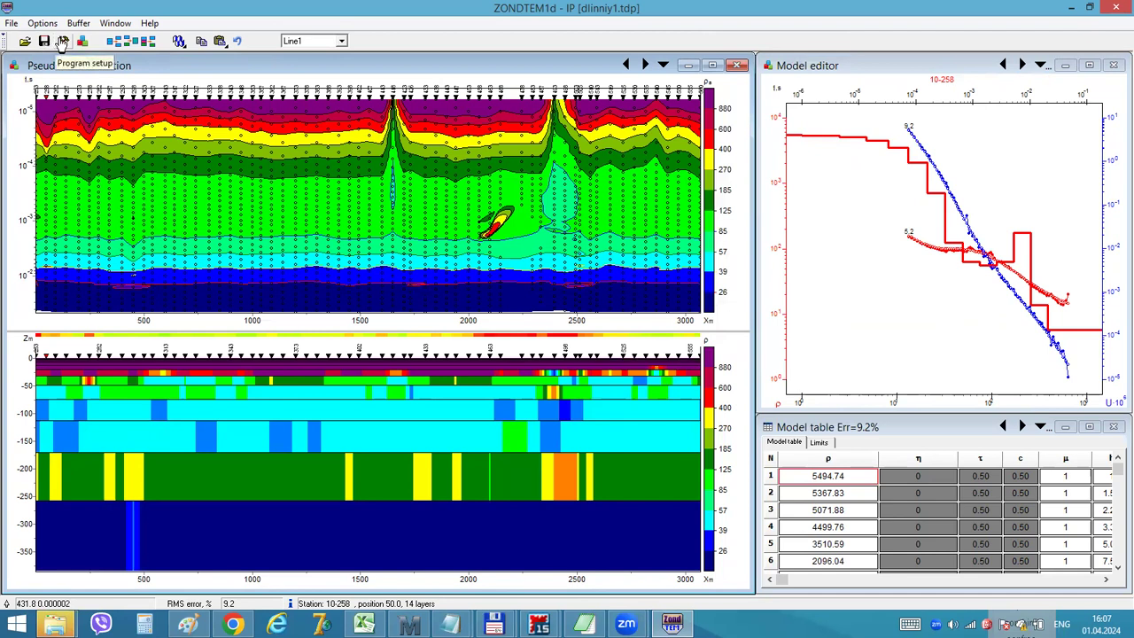
# Set the inversion to 3 iterations with Start model as m0, and check the default parameter settings
pyautogui.click(63, 42)
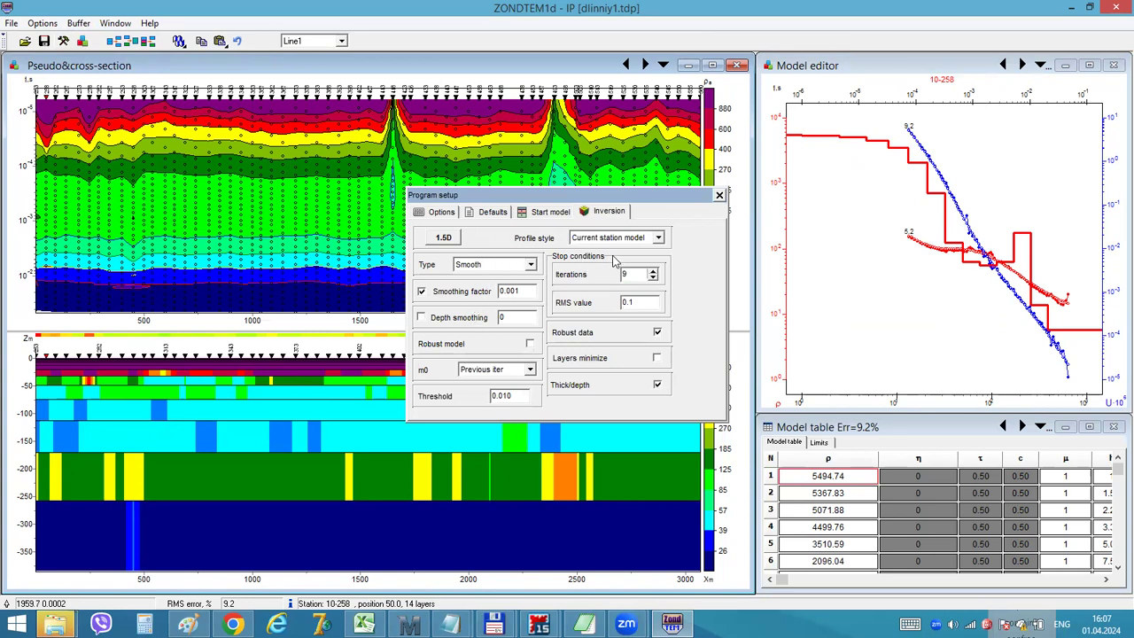
pyautogui.doubleClick(631, 276)
pyautogui.click(479, 371)
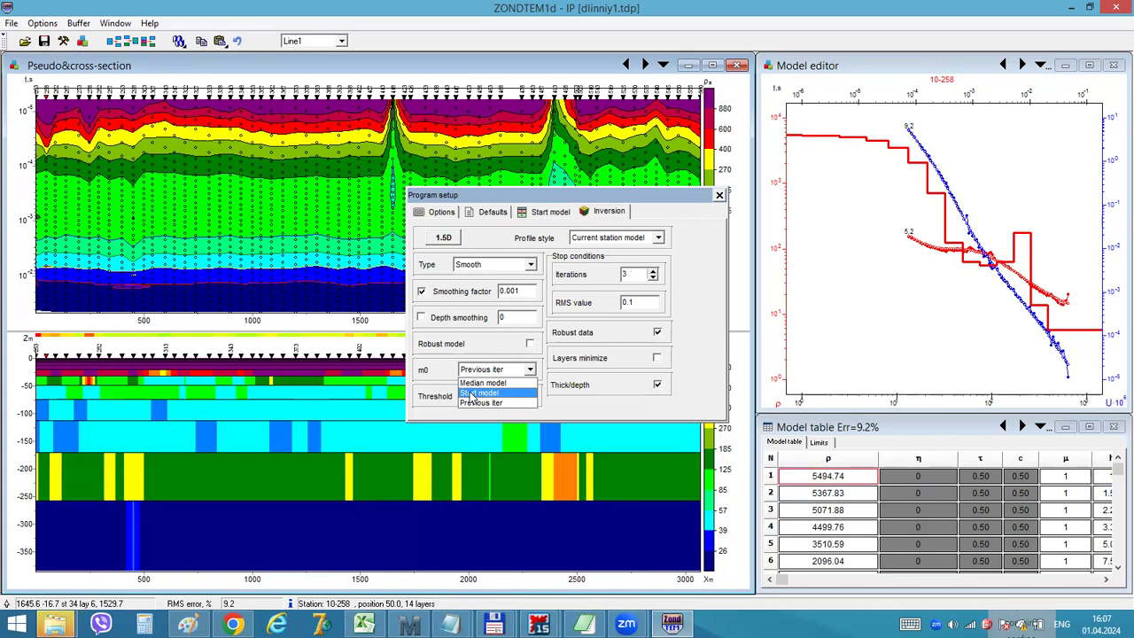
pyautogui.click(472, 395)
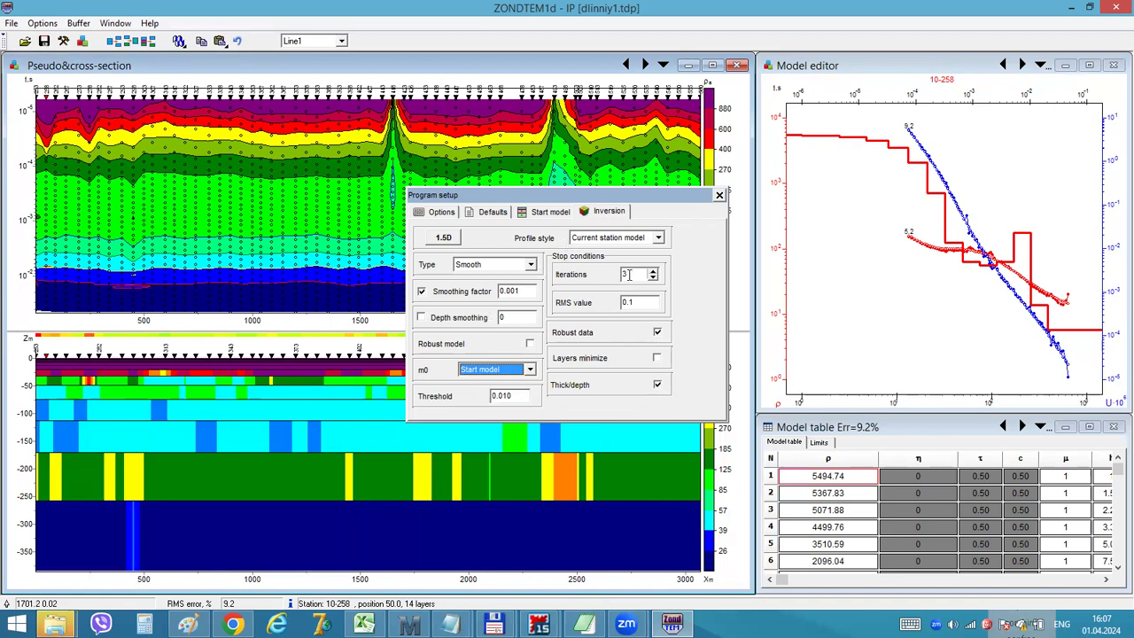
pyautogui.click(501, 213)
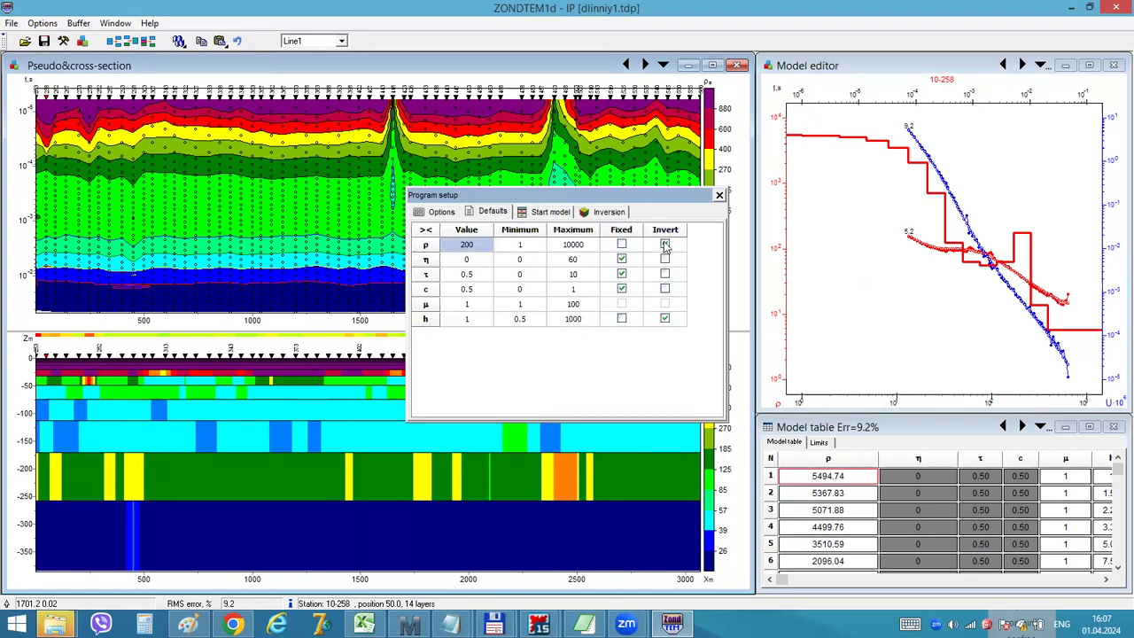
pyautogui.click(611, 215)
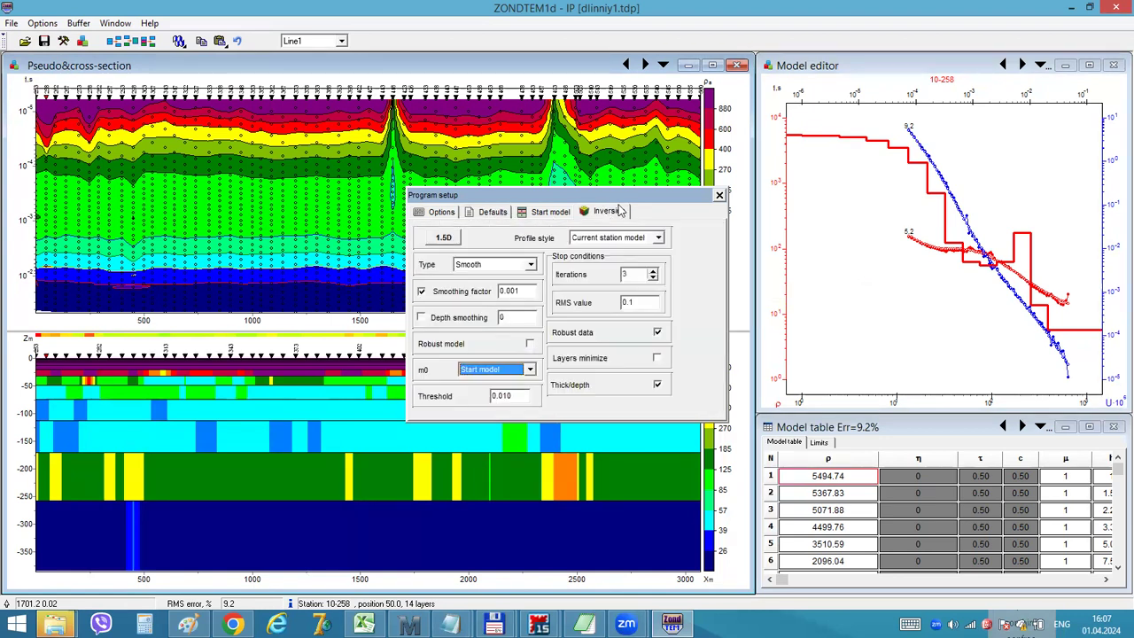
pyautogui.click(720, 195)
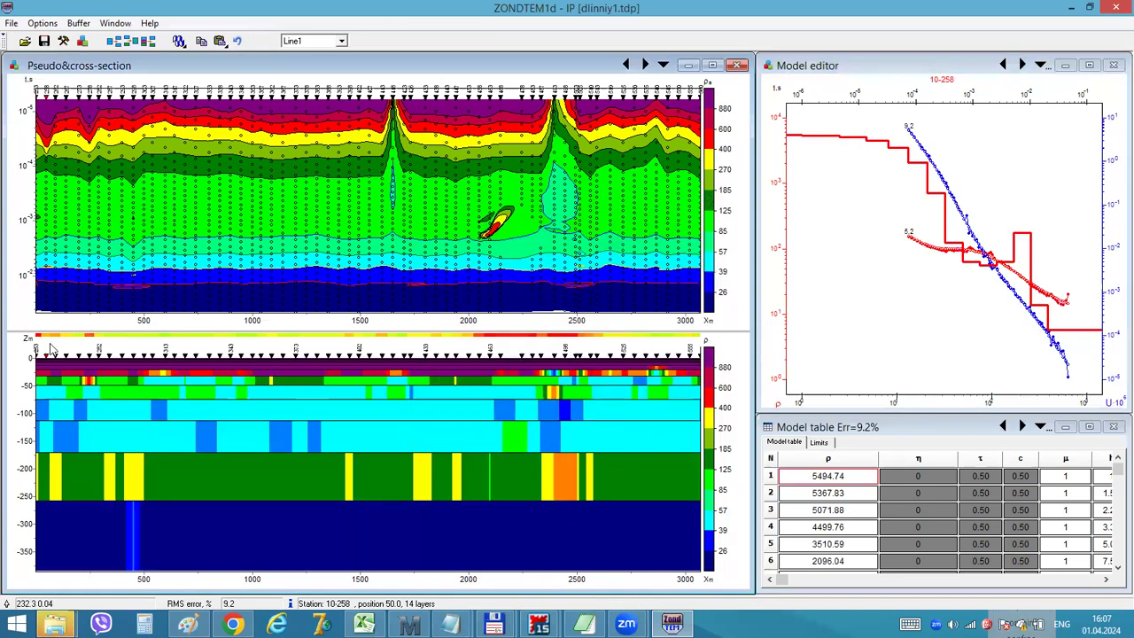
# Select the first station, 10-253, and run the inversion in To end mode along the profile
pyautogui.click(42, 126)
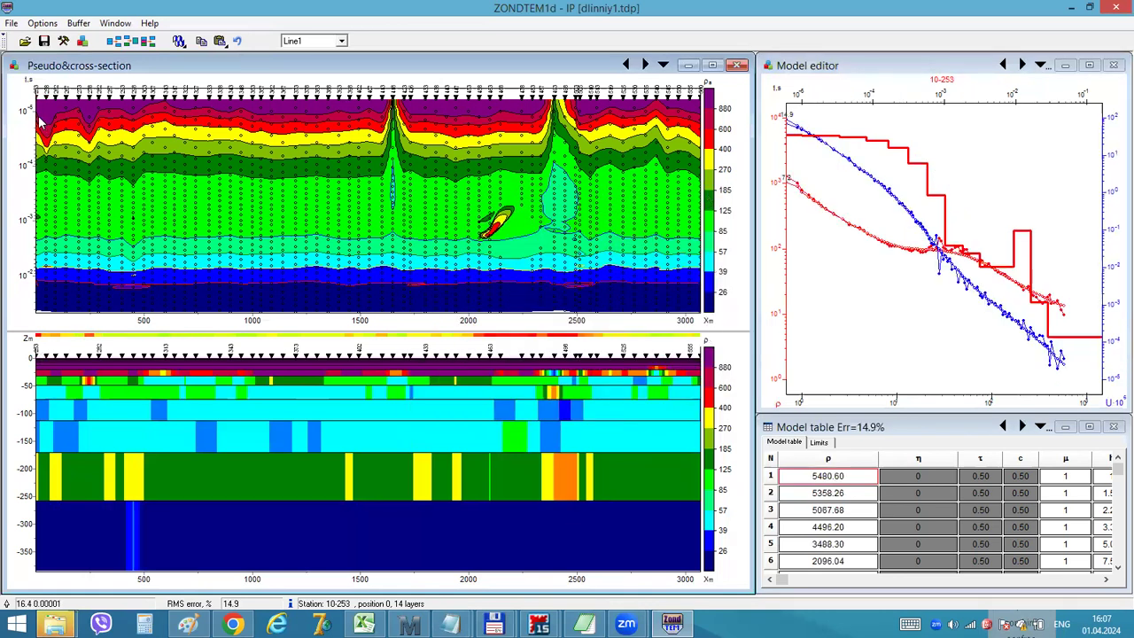
pyautogui.click(181, 43)
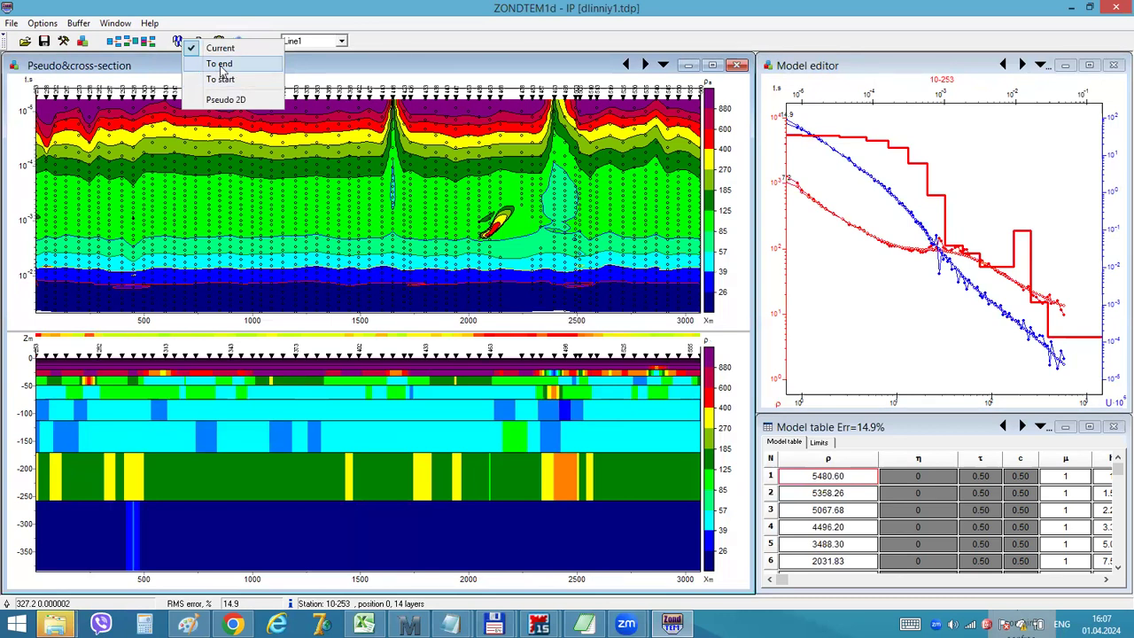
pyautogui.click(221, 65)
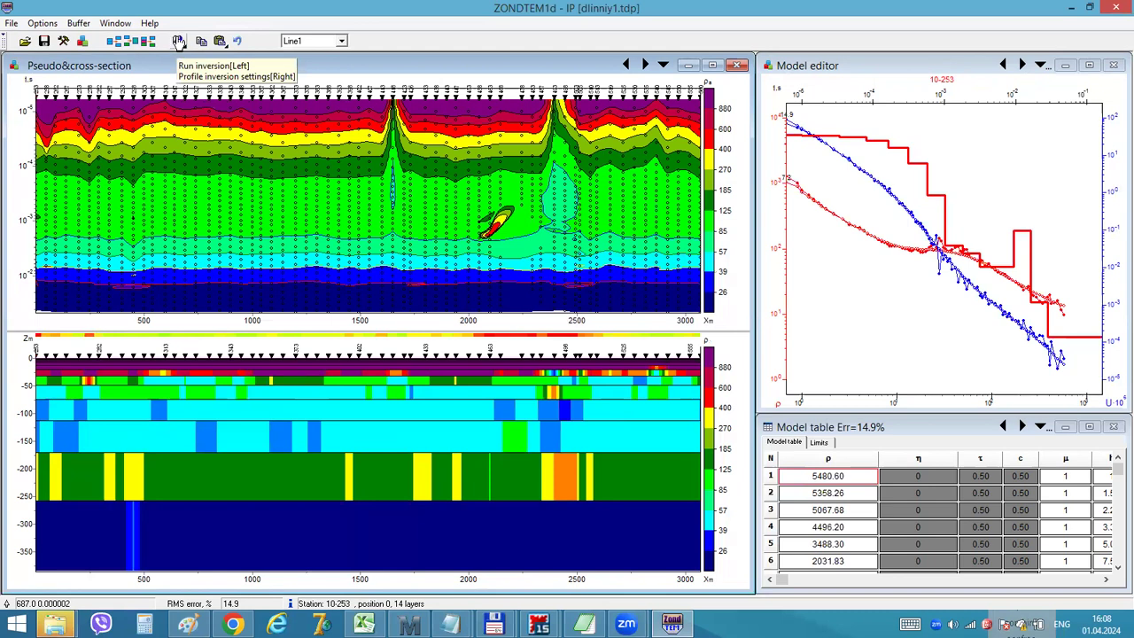
pyautogui.click(177, 42)
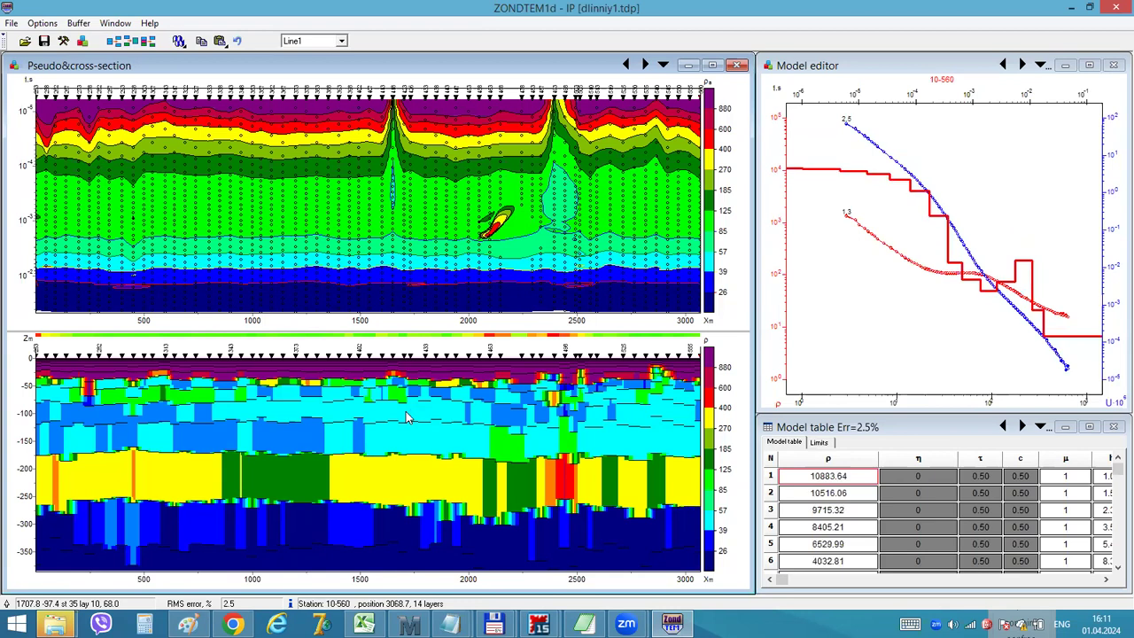
# Display station 10-493 to examine the fit of its observed and calculated curves
pyautogui.rightClick(714, 431)
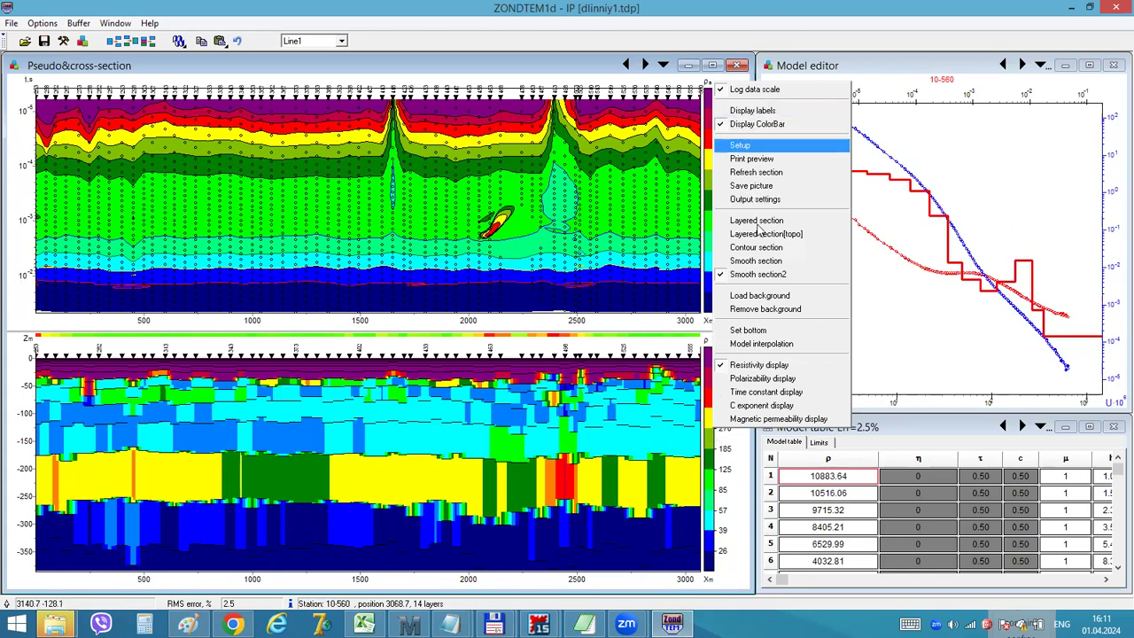
pyautogui.rightClick(623, 346)
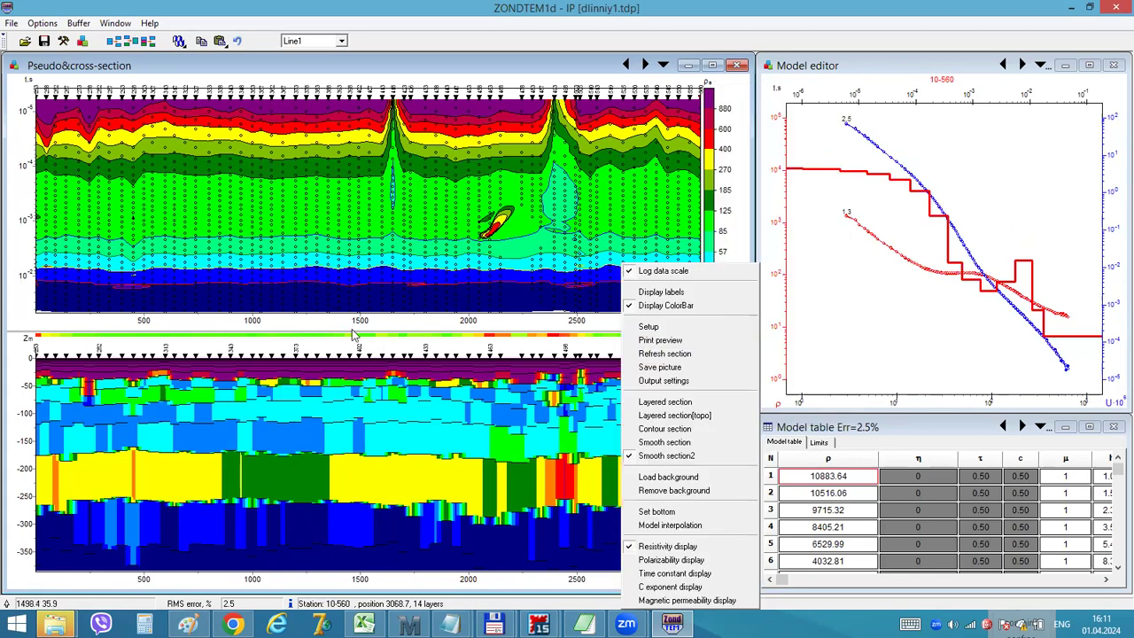
pyautogui.click(95, 69)
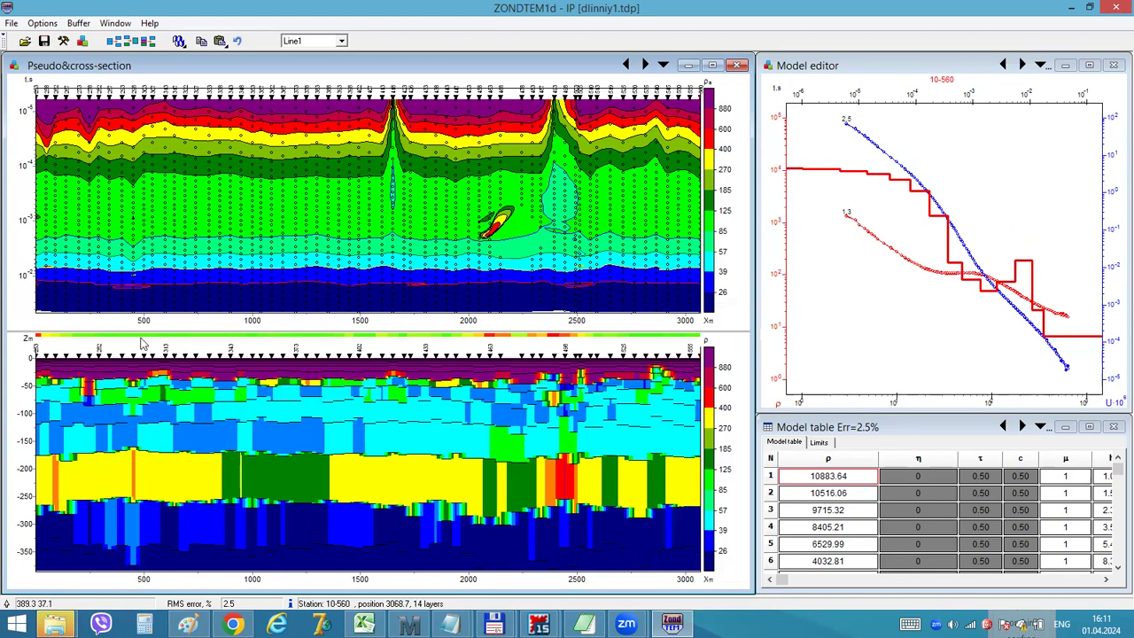
pyautogui.click(554, 359)
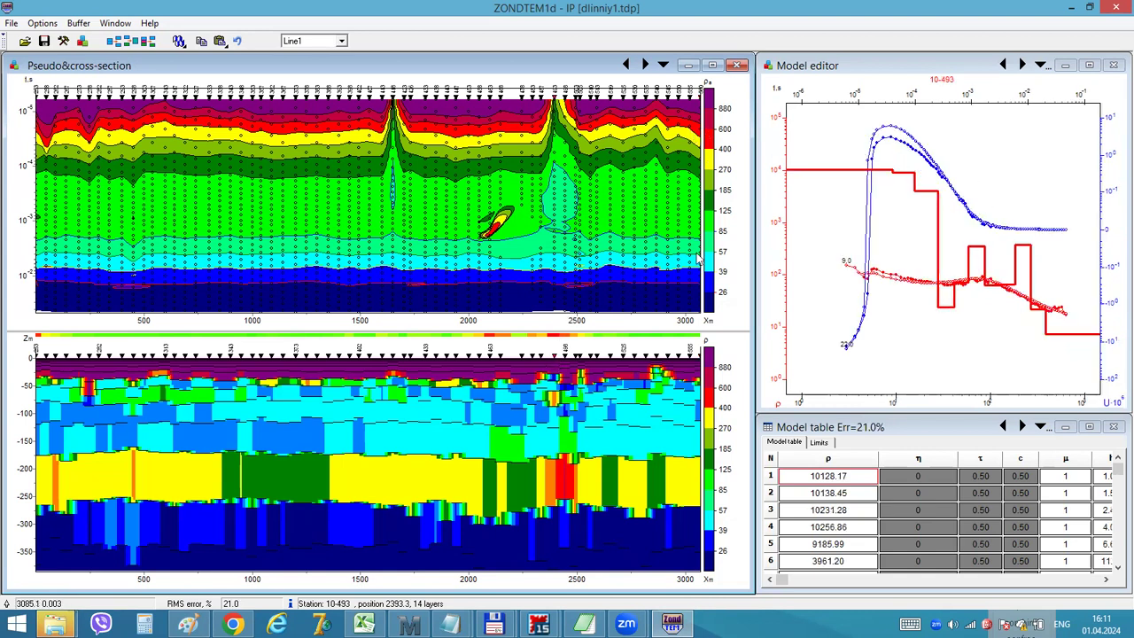
# Stop the model section from using the pseudo-section's color bar and apply the change
pyautogui.rightClick(711, 381)
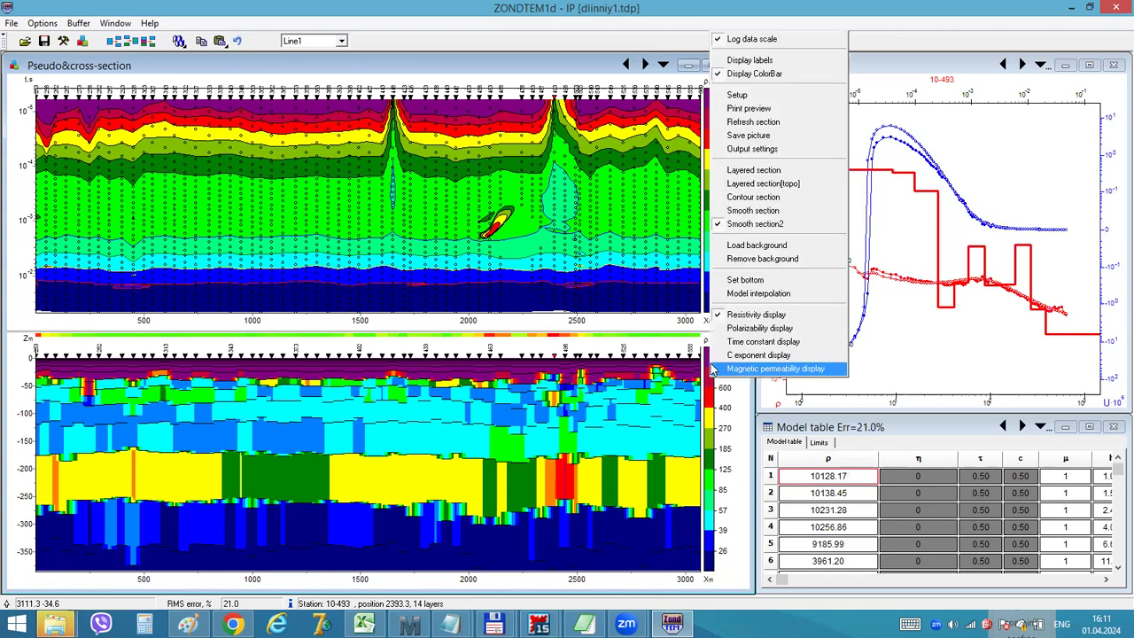
pyautogui.click(744, 94)
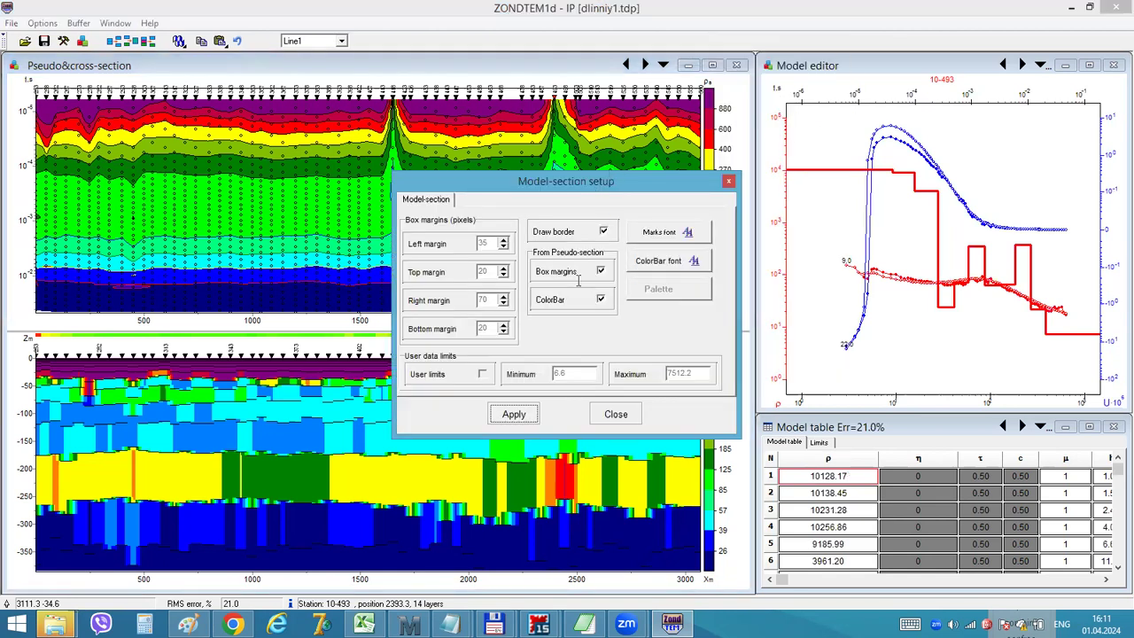
pyautogui.click(600, 298)
pyautogui.click(514, 413)
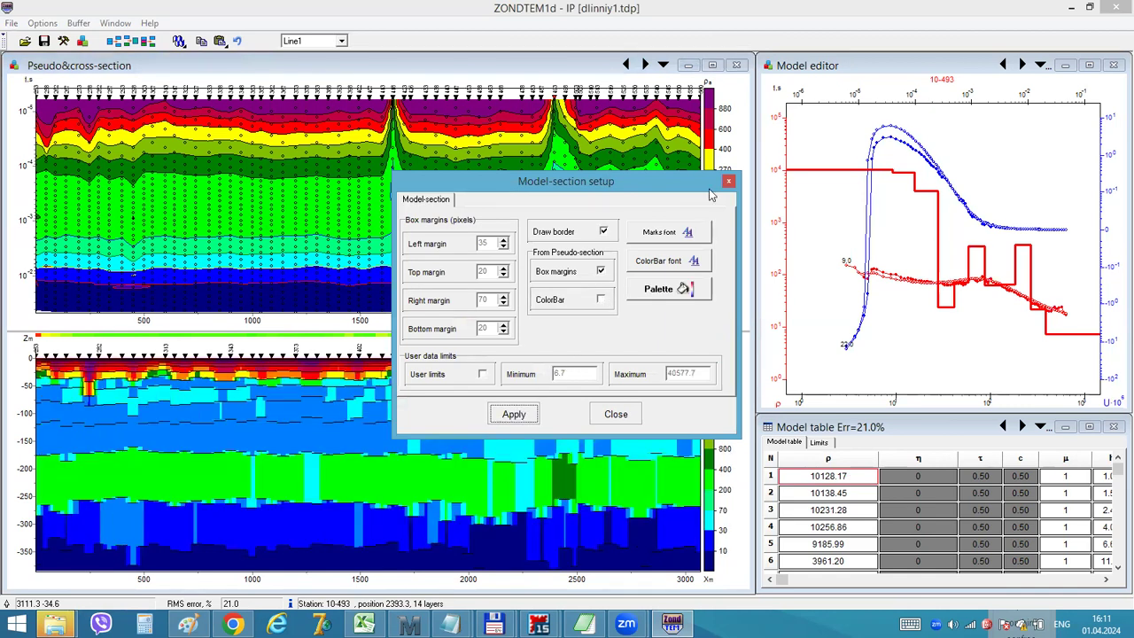
pyautogui.click(728, 183)
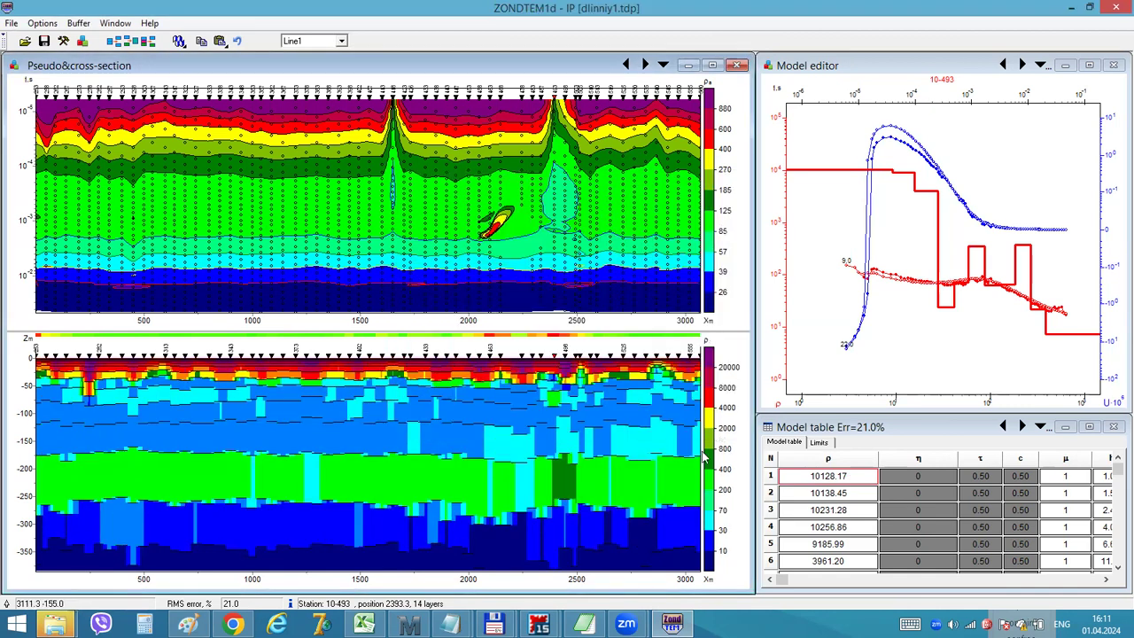
# Enable user data limits for the model section, with a minimum of 10 and a maximum of 15000
pyautogui.rightClick(706, 409)
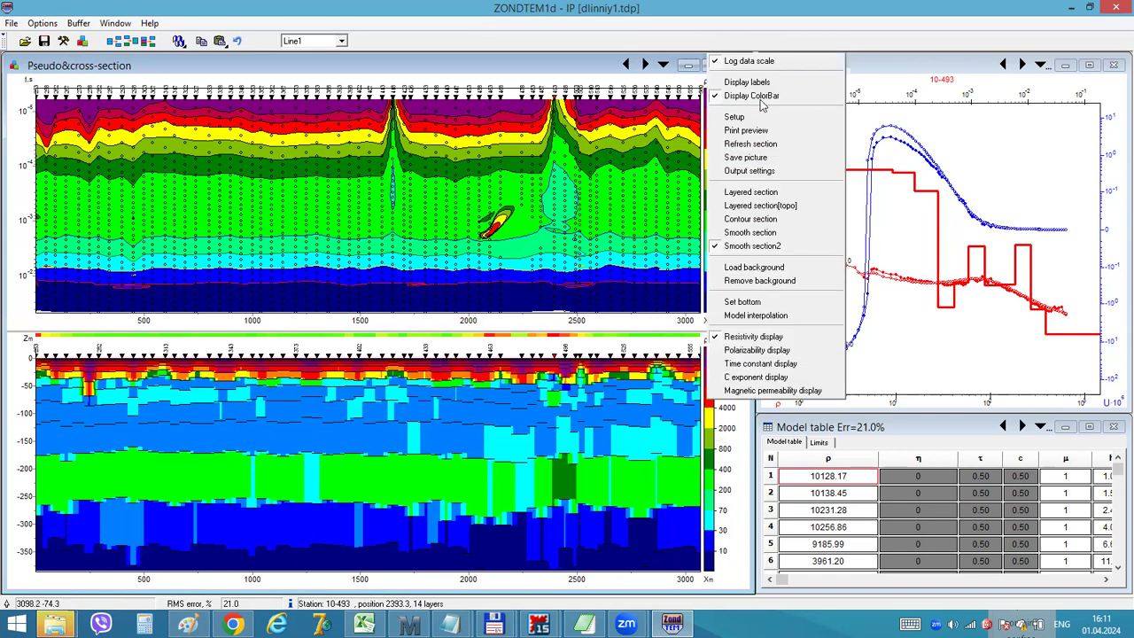
pyautogui.click(753, 122)
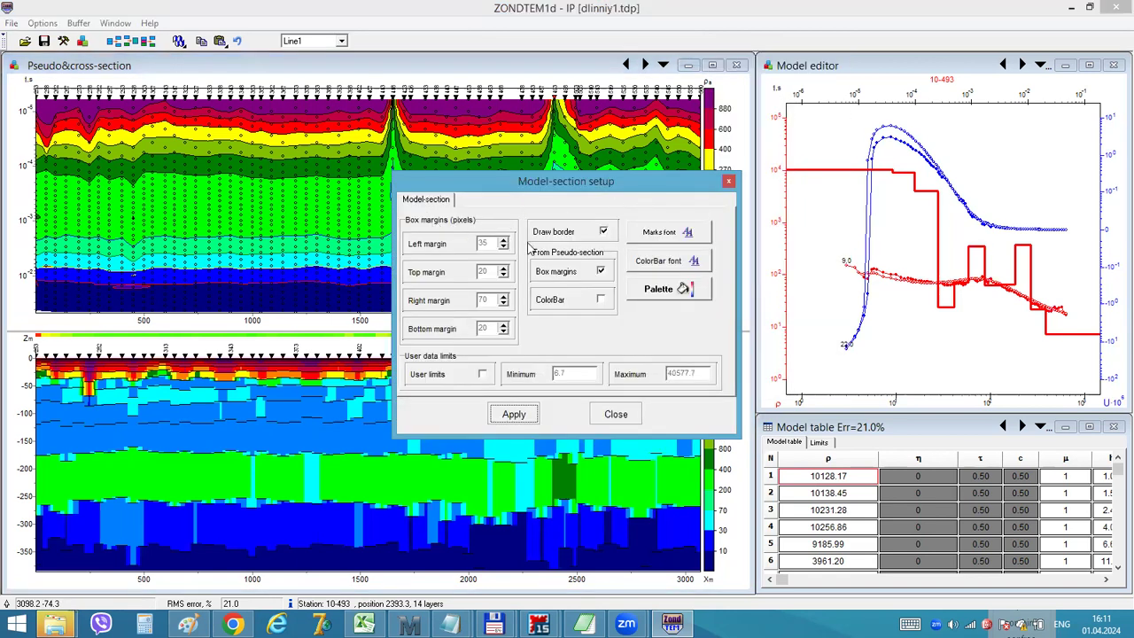
pyautogui.click(483, 374)
pyautogui.click(572, 376)
pyautogui.write('10')
pyautogui.press('Tab')
pyautogui.write('15000')
pyautogui.click(513, 415)
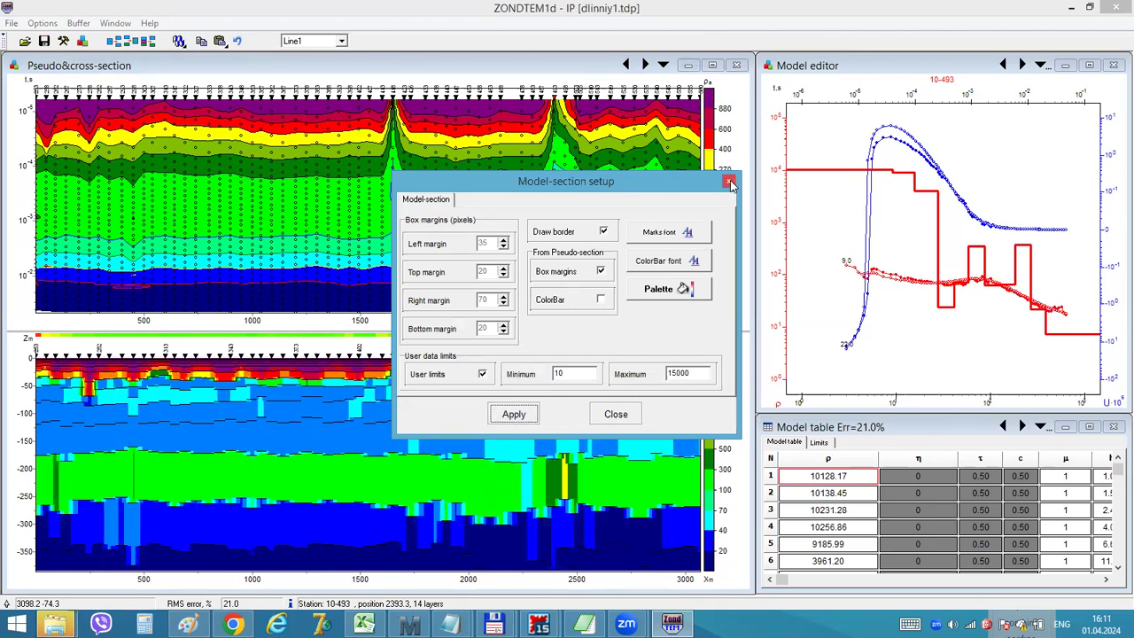
pyautogui.click(728, 183)
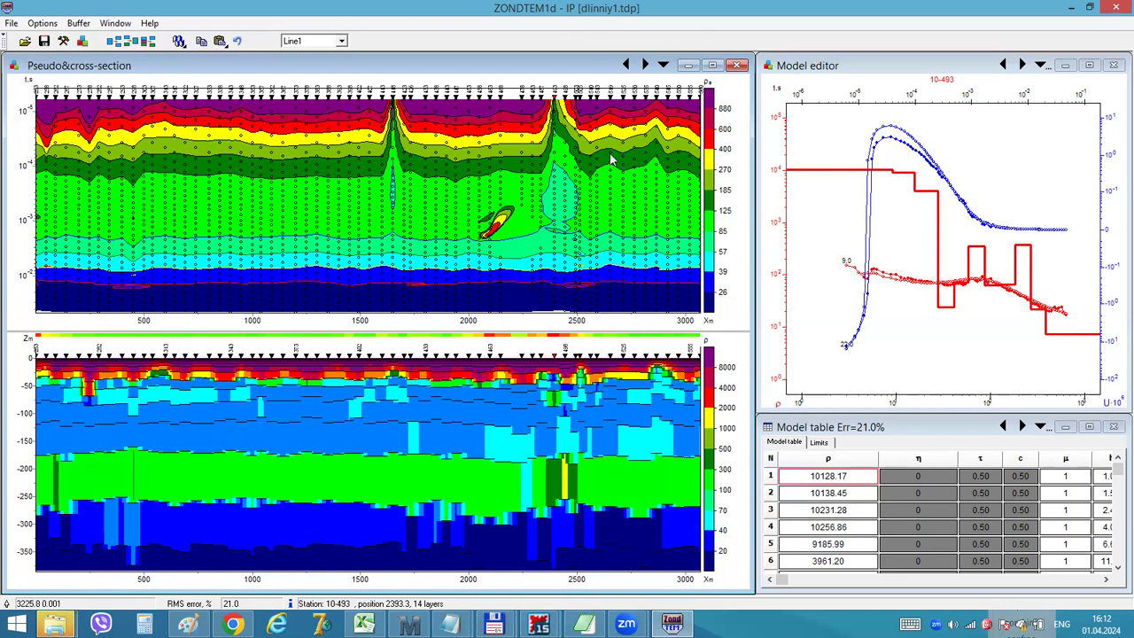
# Select station 10-367 and compare the Smooth, Contour and Layered displays of the model cross-section, returning to Smooth section2
pyautogui.click(286, 151)
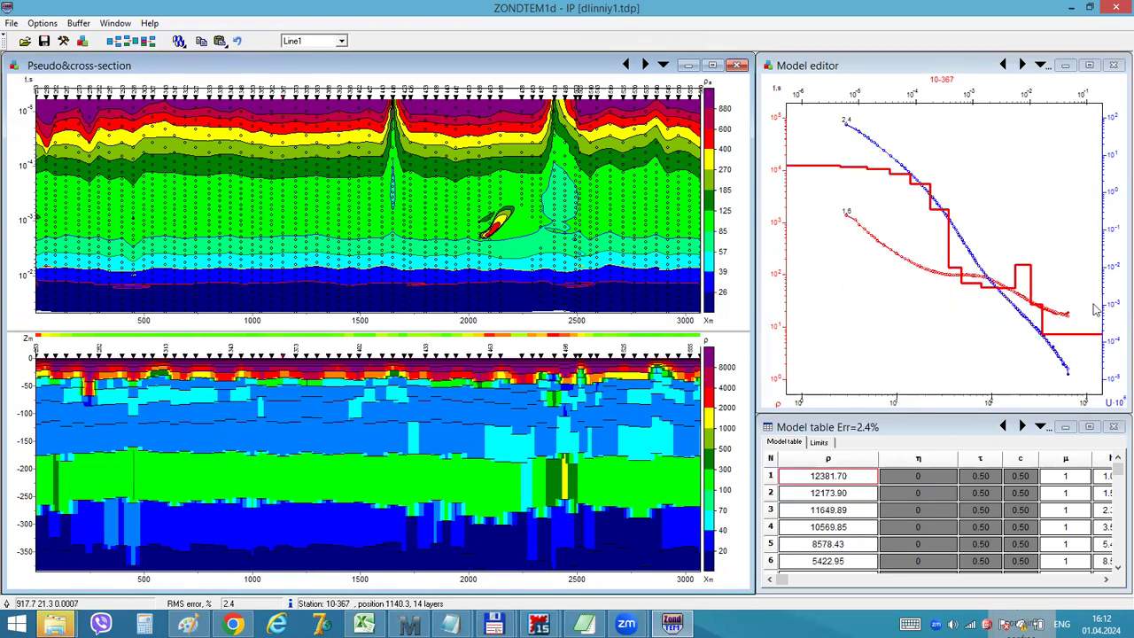
pyautogui.rightClick(717, 382)
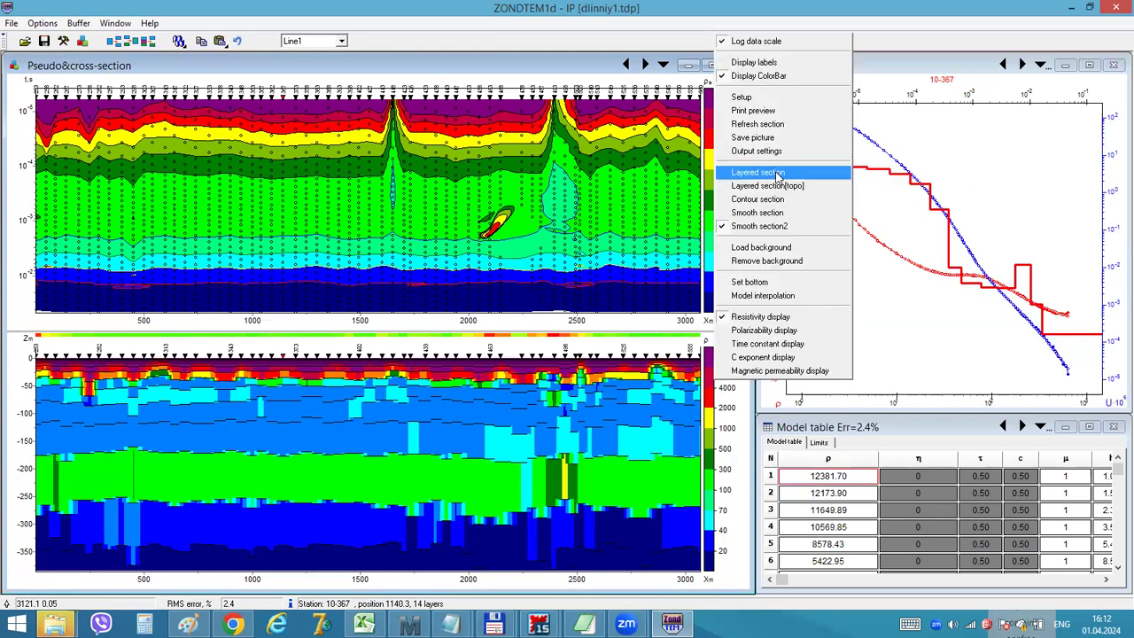
pyautogui.click(784, 214)
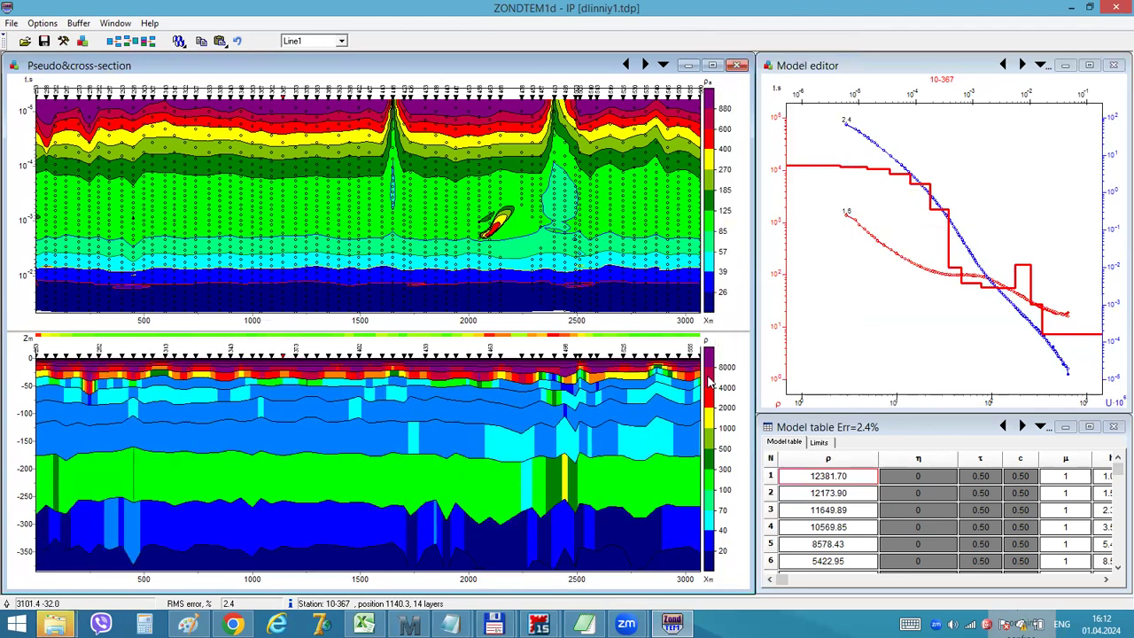
pyautogui.rightClick(720, 352)
pyautogui.click(780, 200)
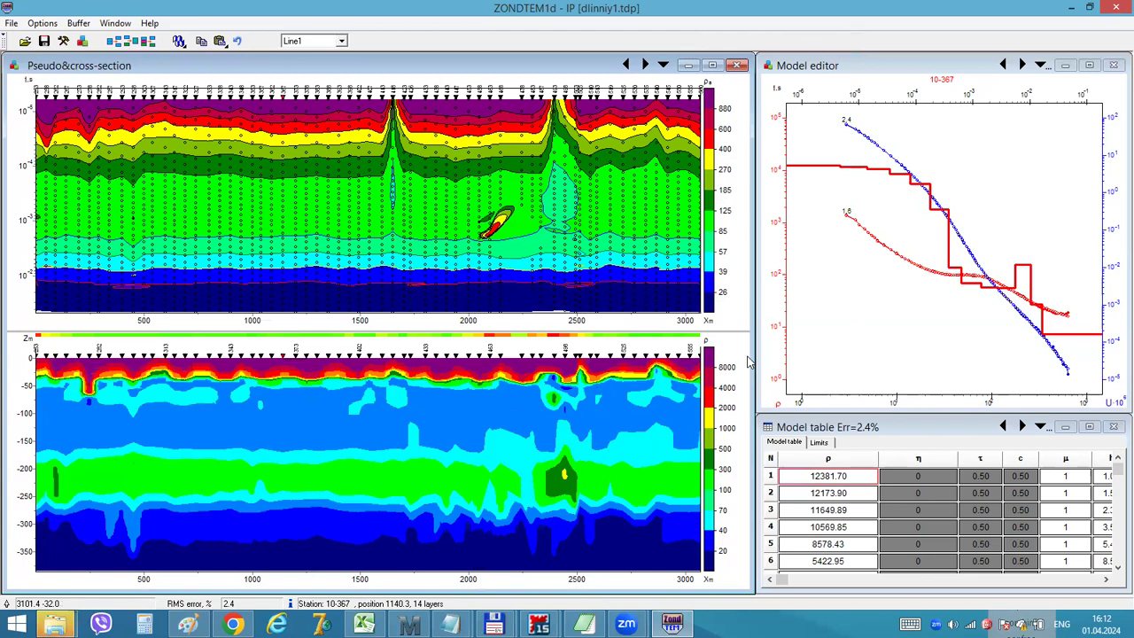
pyautogui.rightClick(714, 403)
pyautogui.click(775, 202)
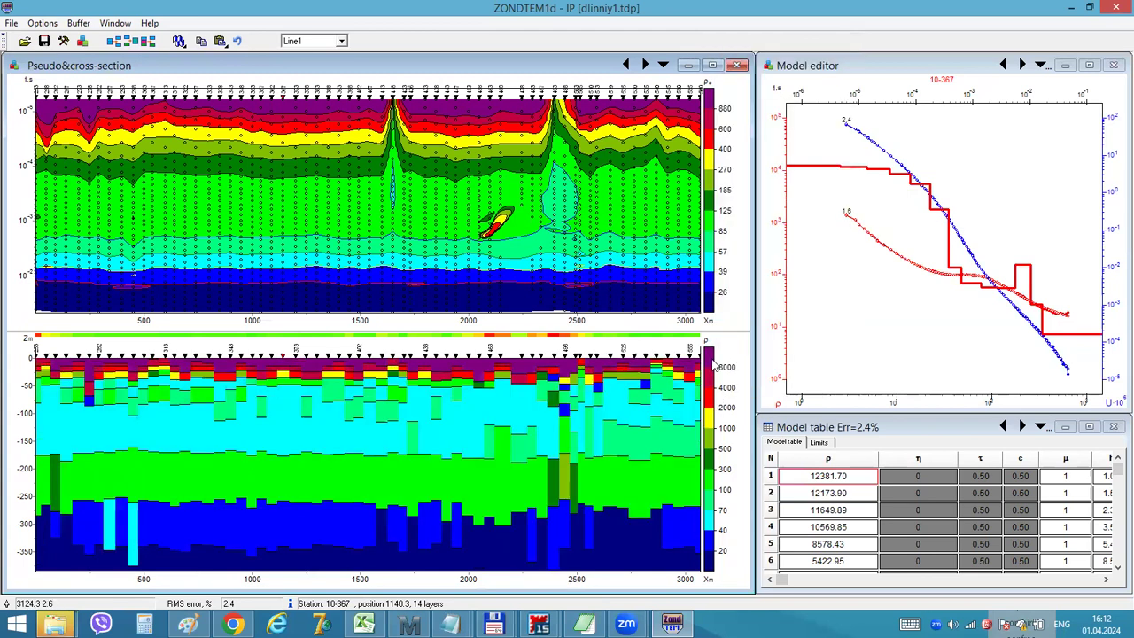
pyautogui.rightClick(711, 367)
pyautogui.click(759, 210)
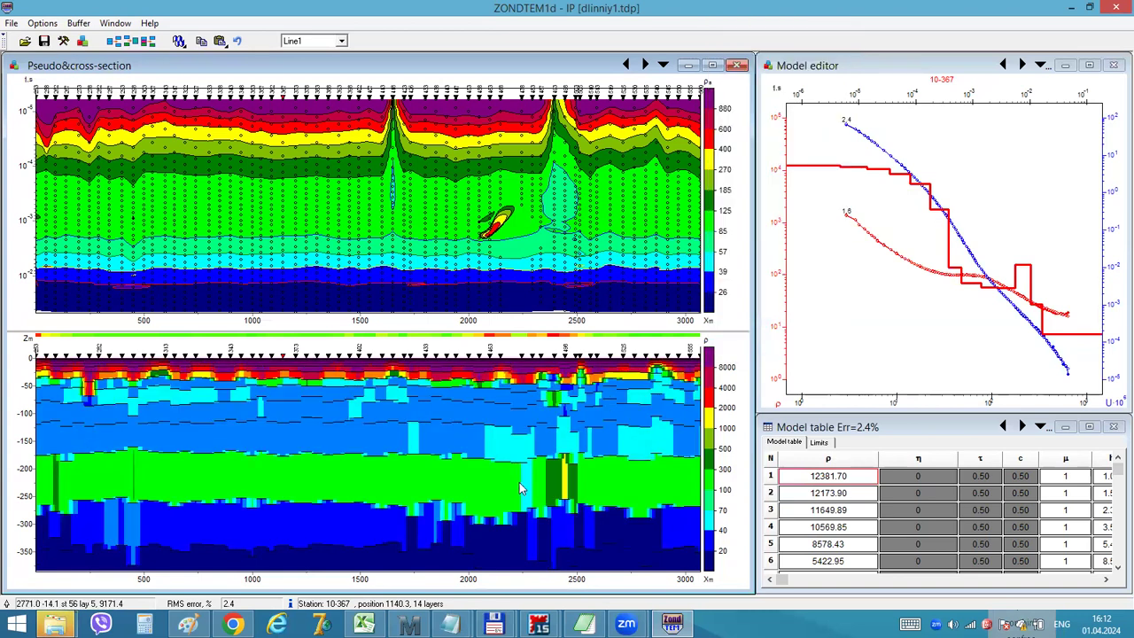